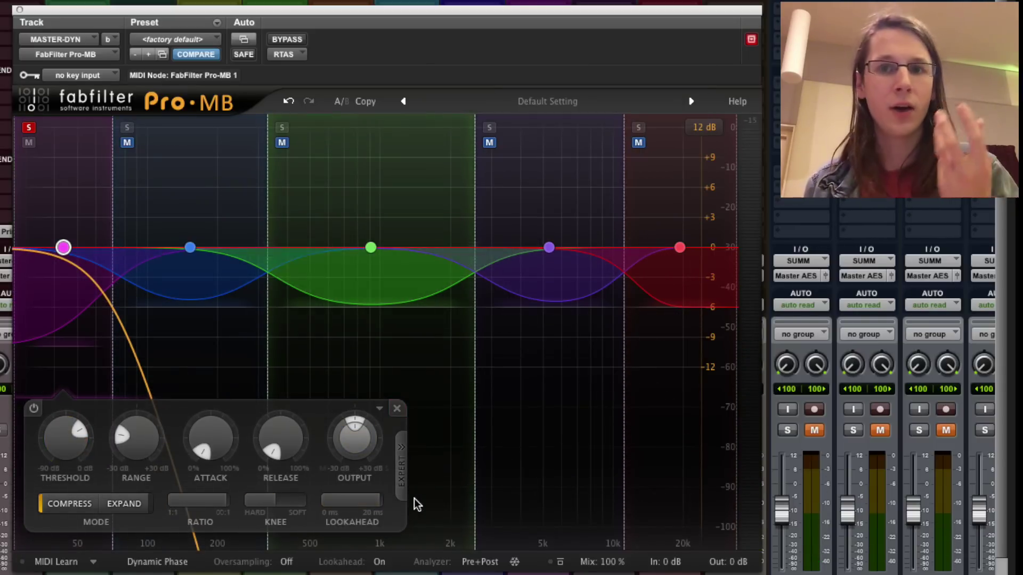
# Set Pro-MB band 1 threshold to -13.08 dB, raise its node to +4.8 dB, and set range to -30 dB.
pyautogui.moveTo(57, 451); pyautogui.dragTo(59, 468)
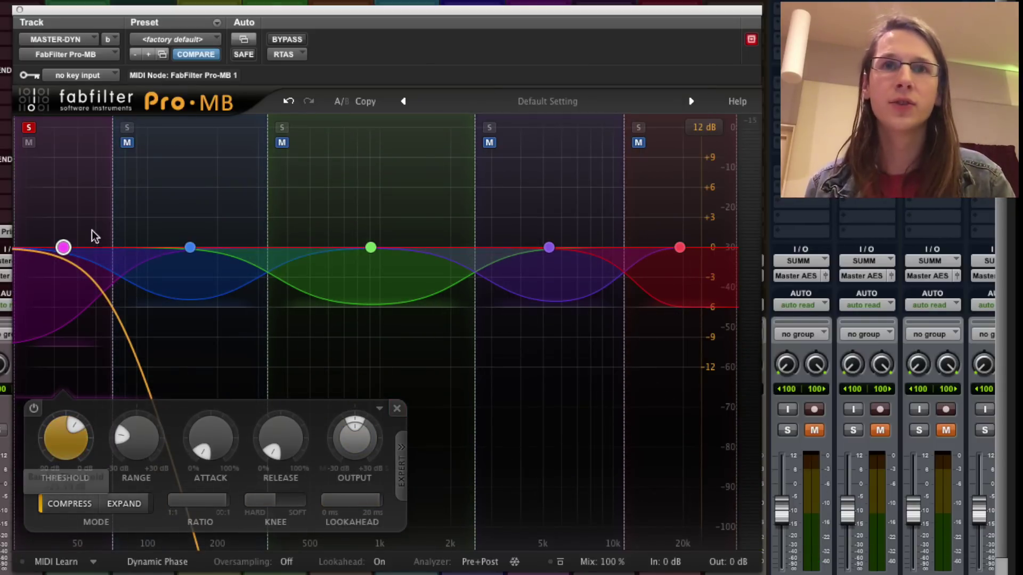
pyautogui.press('space')
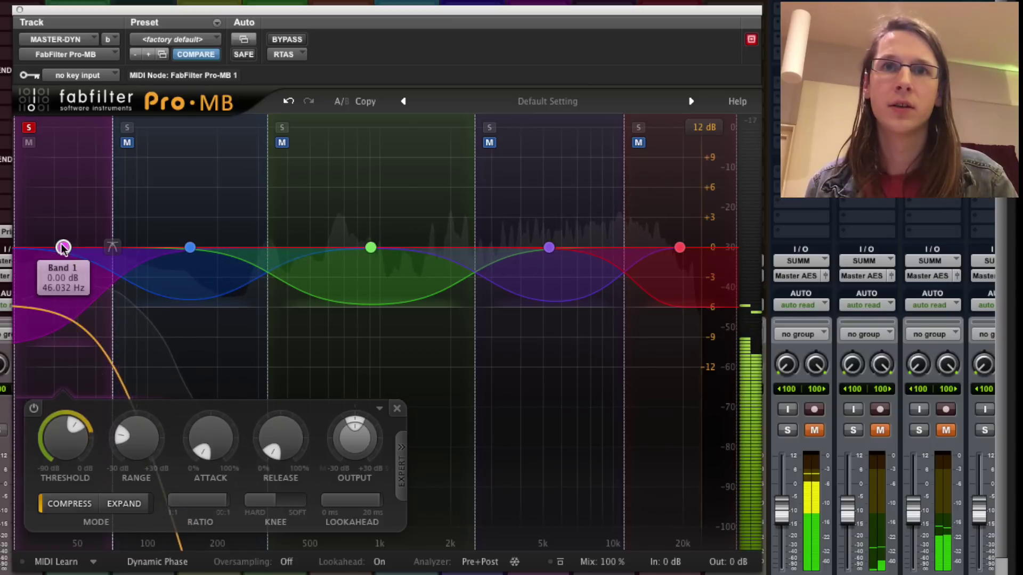
pyautogui.moveTo(63, 247); pyautogui.dragTo(63, 207)
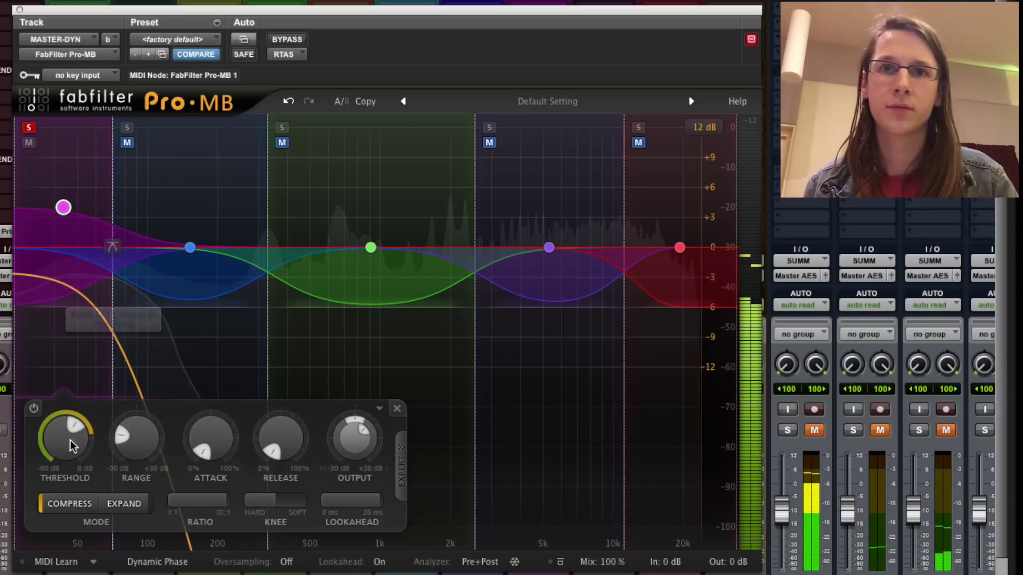
pyautogui.moveTo(52, 443)
pyautogui.mouseDown()
pyautogui.moveTo(51, 414)
pyautogui.moveTo(51, 431)
pyautogui.mouseUp()
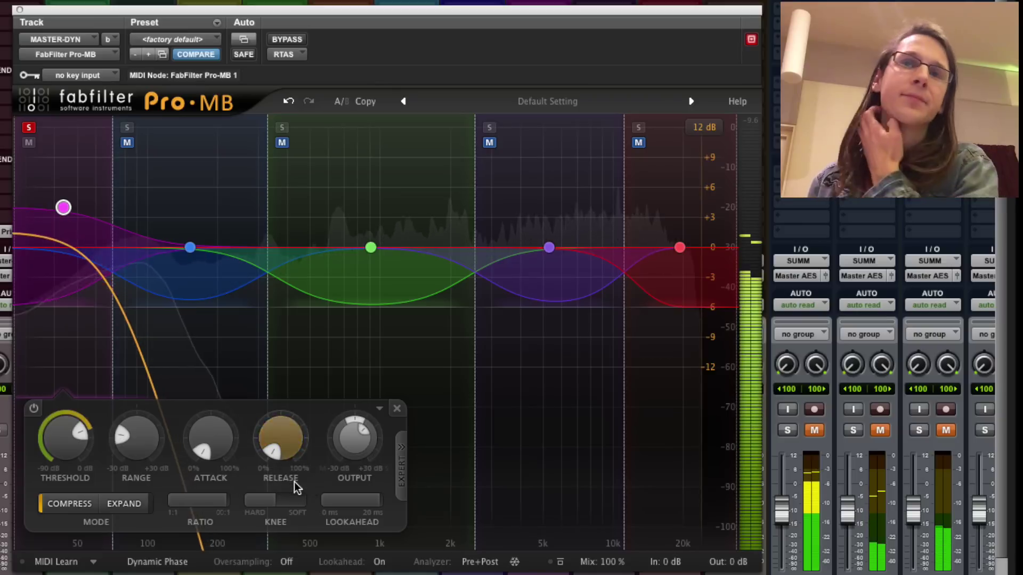
pyautogui.moveTo(41, 315); pyautogui.dragTo(31, 541)
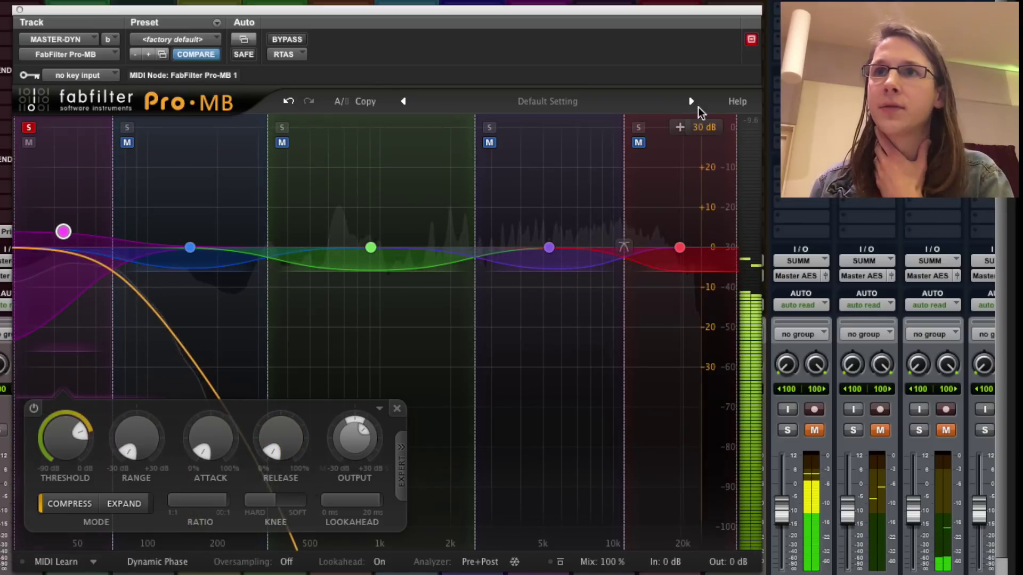
# Switch the Pro-MB display scale to 12 dB and select the green third band.
pyautogui.click(703, 127)
pyautogui.click(703, 179)
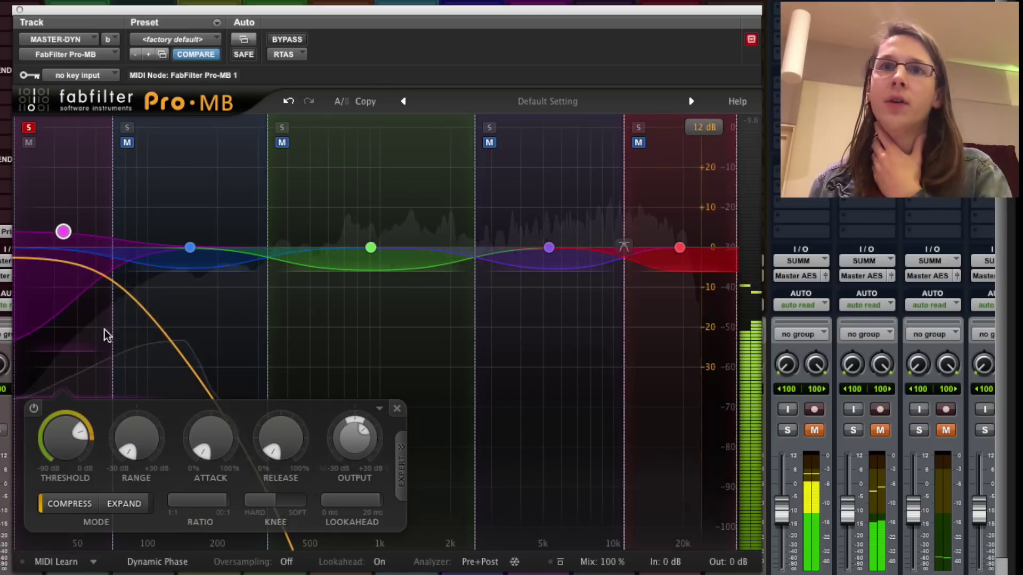
pyautogui.click(380, 171)
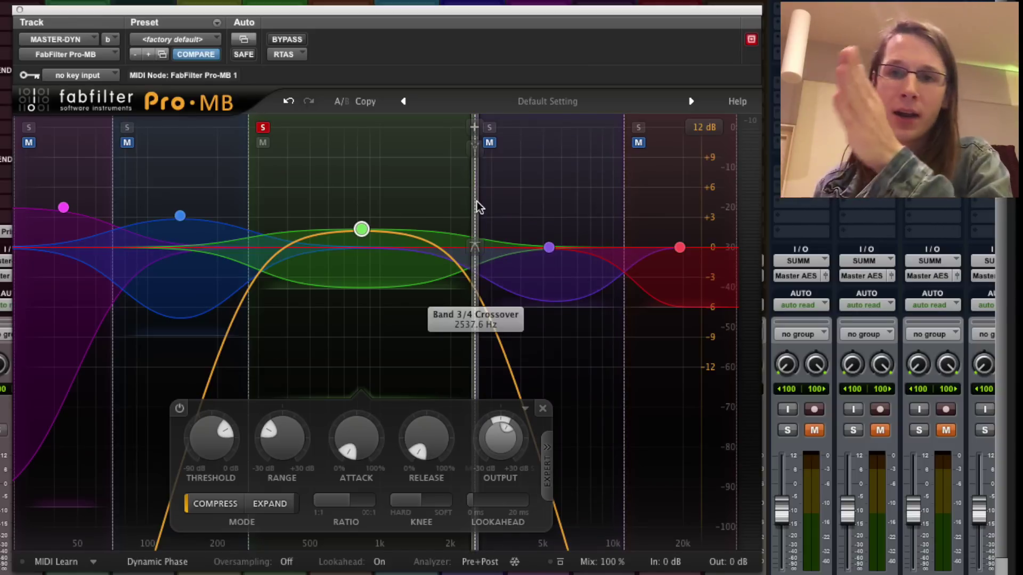
# Lower the band 3/4 crossover to about 2415 Hz and deepen band 3 range to about -10 dB; raise its release and ratio; solo band 4.
pyautogui.moveTo(477, 201); pyautogui.dragTo(446, 208)
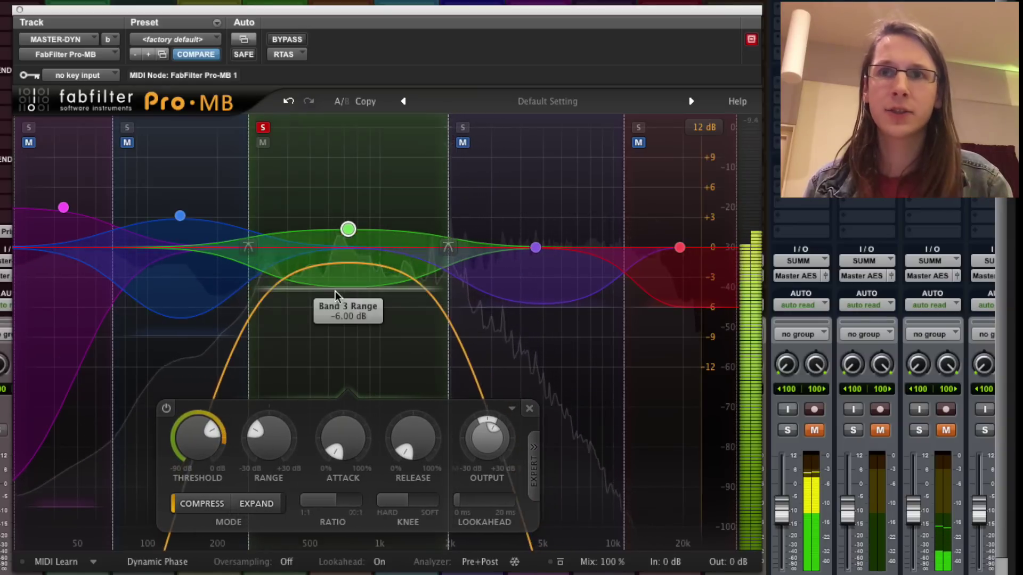
pyautogui.moveTo(312, 295); pyautogui.dragTo(313, 333)
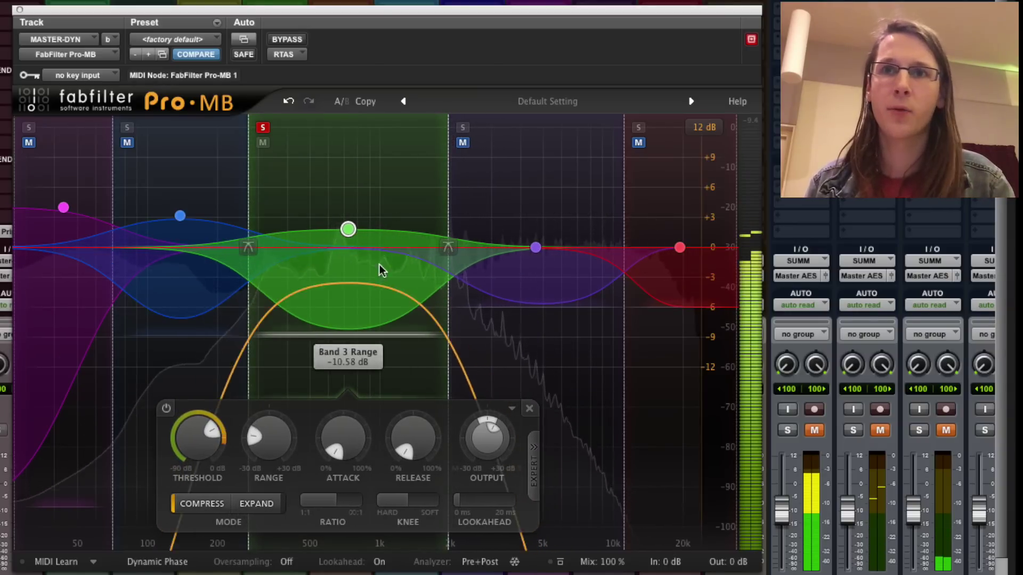
pyautogui.moveTo(412, 436); pyautogui.dragTo(411, 406)
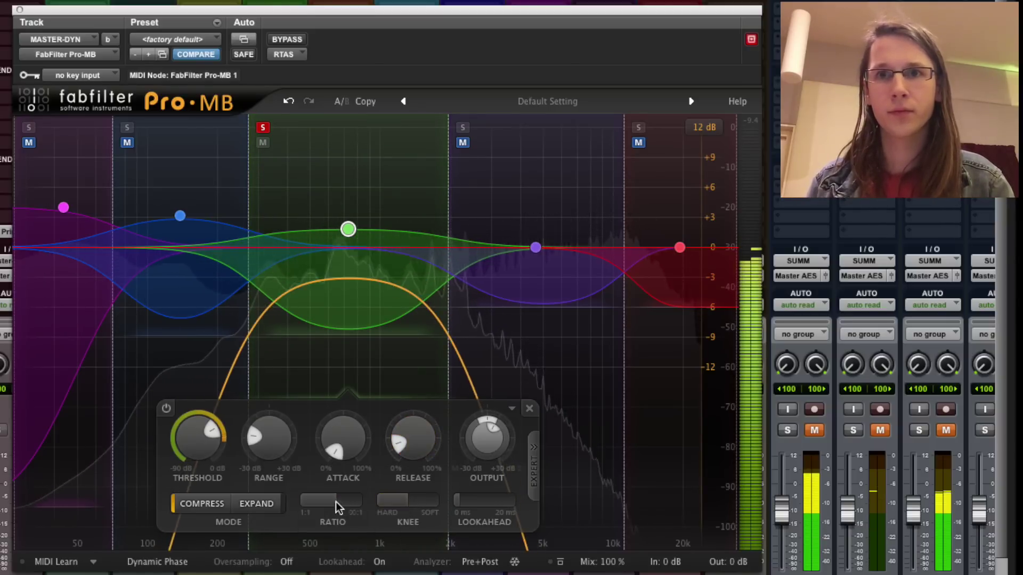
pyautogui.moveTo(323, 503); pyautogui.dragTo(349, 503)
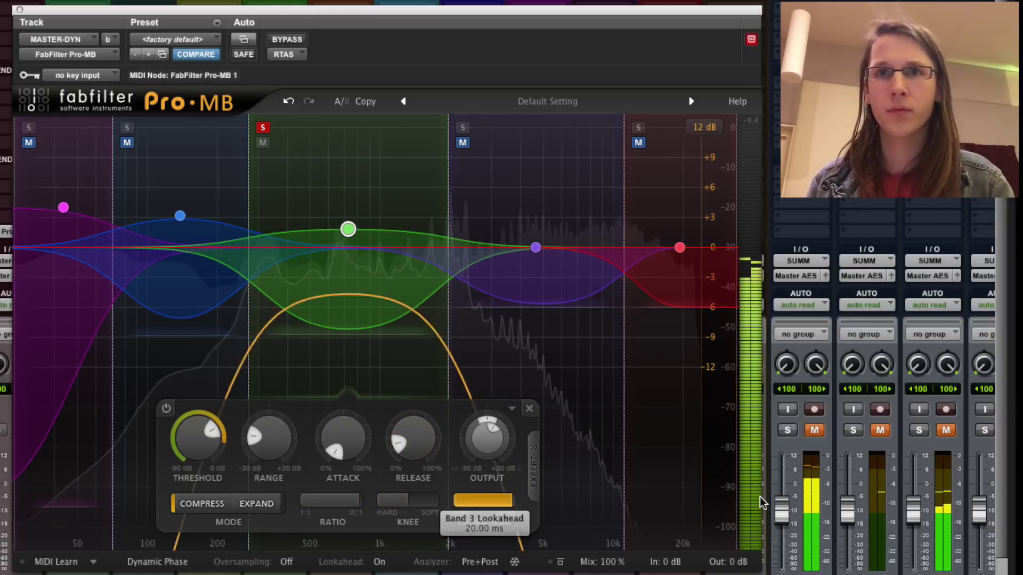
pyautogui.click(538, 245)
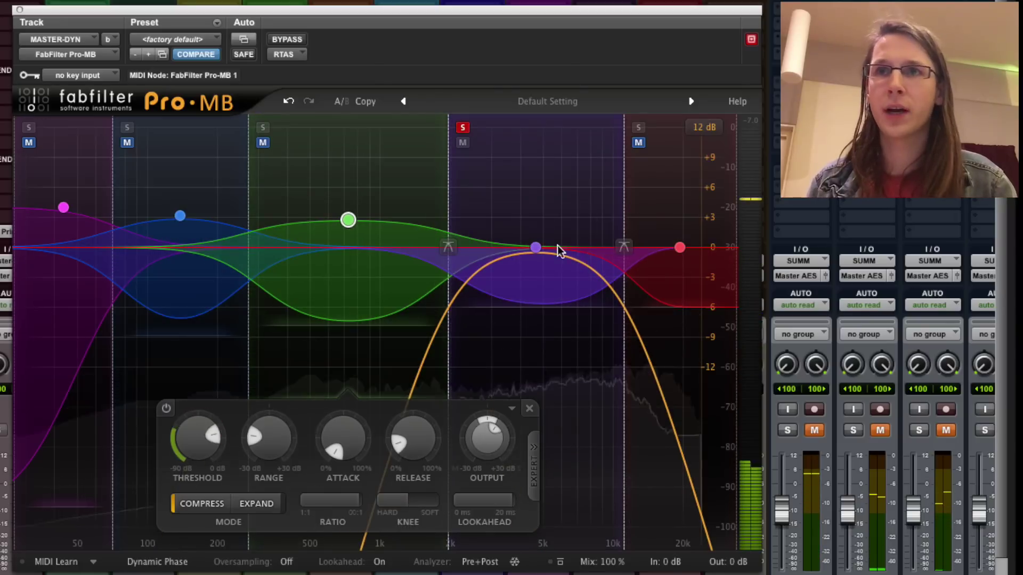
# Raise band 4's node to +3 dB, set range -12 dB, raise threshold, ratio ∞:1, lookahead 20 ms.
pyautogui.moveTo(536, 245); pyautogui.dragTo(537, 235)
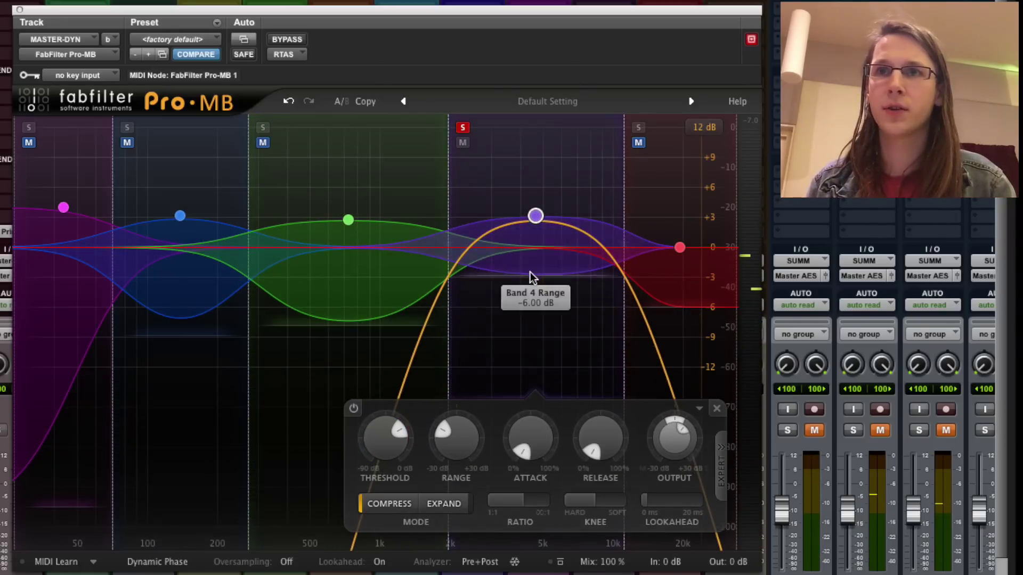
pyautogui.moveTo(529, 272); pyautogui.dragTo(529, 338)
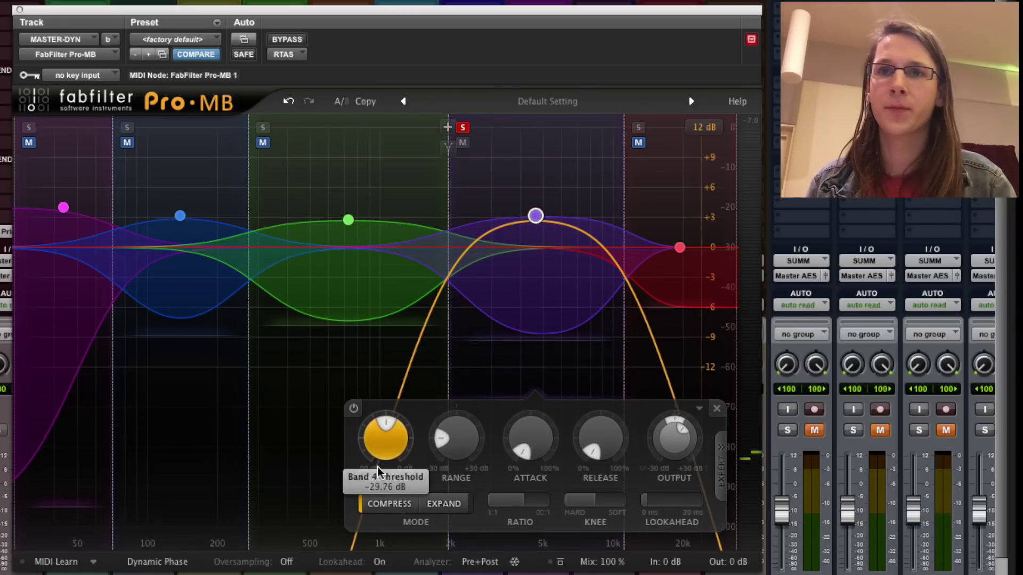
pyautogui.moveTo(380, 456); pyautogui.dragTo(374, 401)
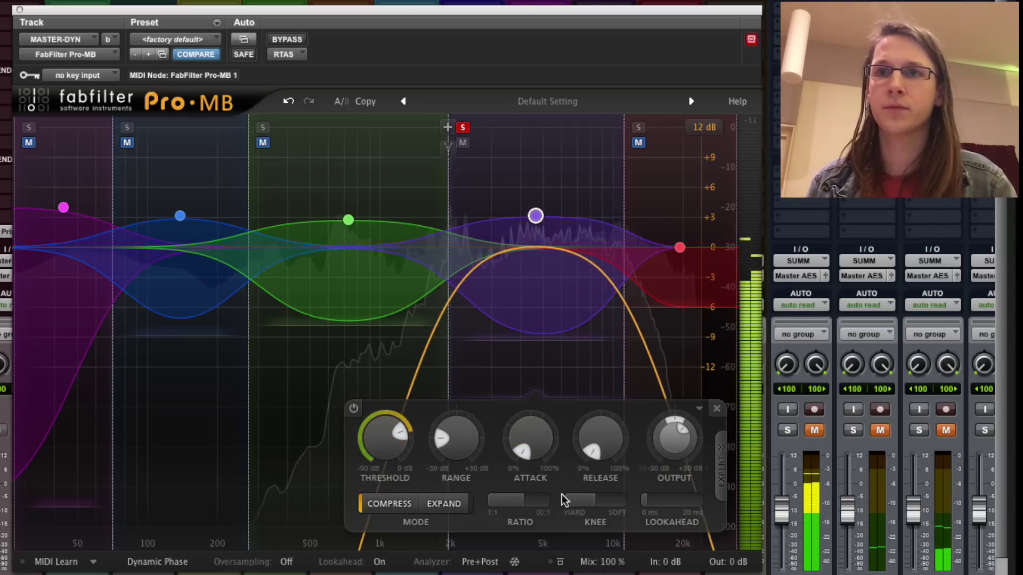
pyautogui.moveTo(527, 500); pyautogui.dragTo(823, 493)
pyautogui.moveTo(672, 502); pyautogui.dragTo(896, 501)
pyautogui.moveTo(375, 430); pyautogui.dragTo(376, 420)
# Clear all band solos, lower band 5 threshold with near-maximum ratio, stop playback, and select band 2.
pyautogui.click(638, 127)
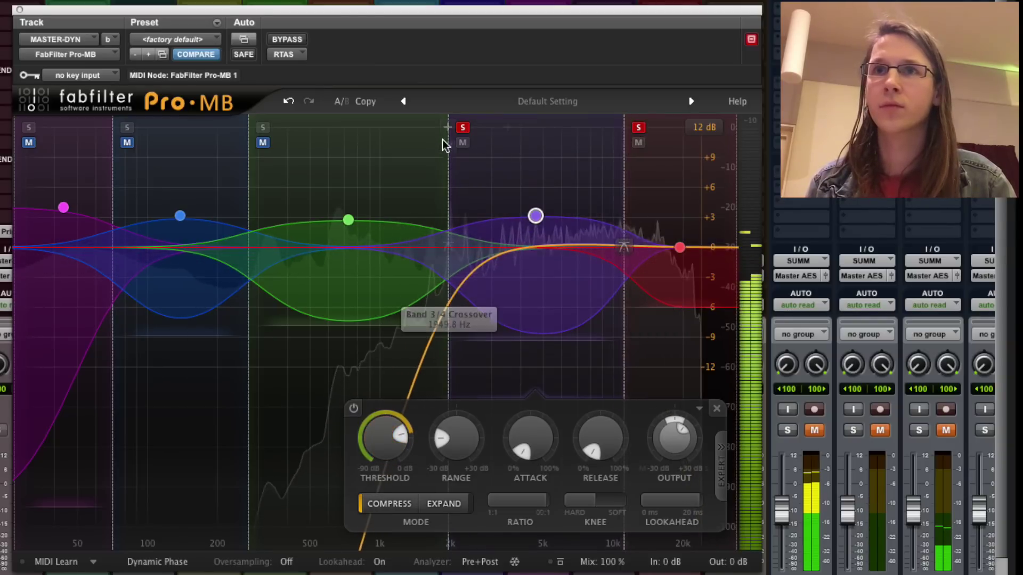
pyautogui.click(464, 128)
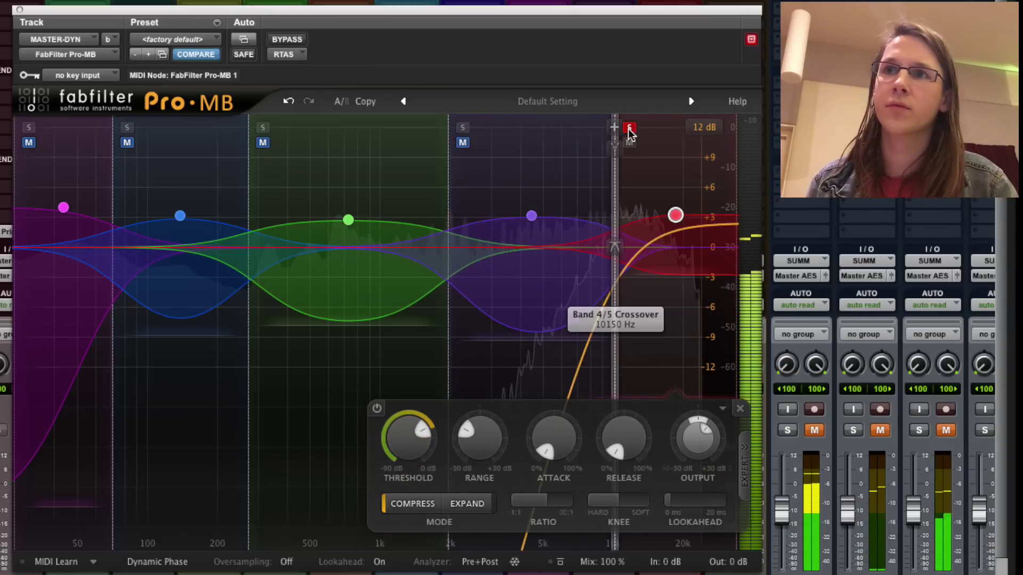
pyautogui.click(629, 133)
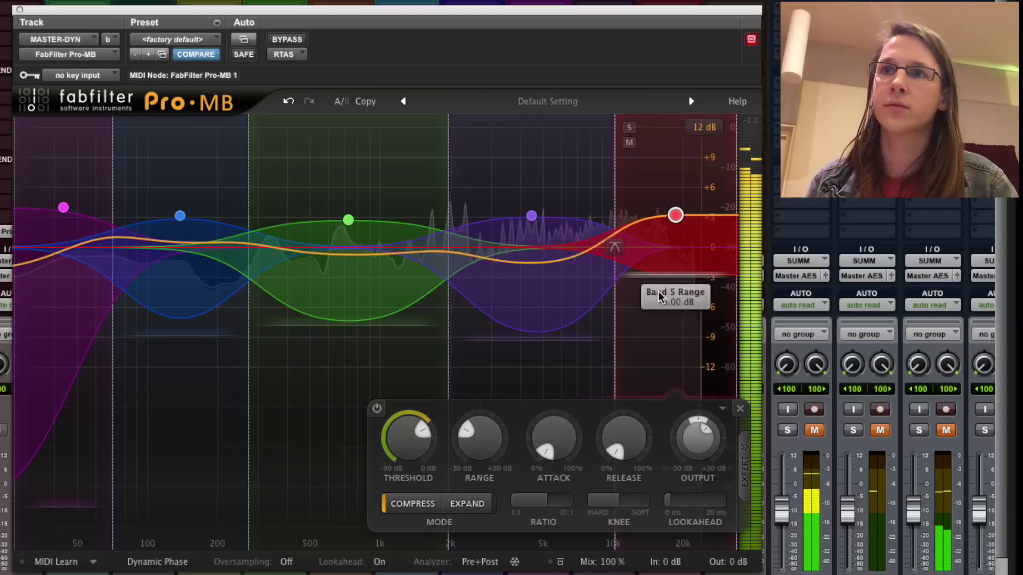
pyautogui.moveTo(395, 448); pyautogui.dragTo(395, 465)
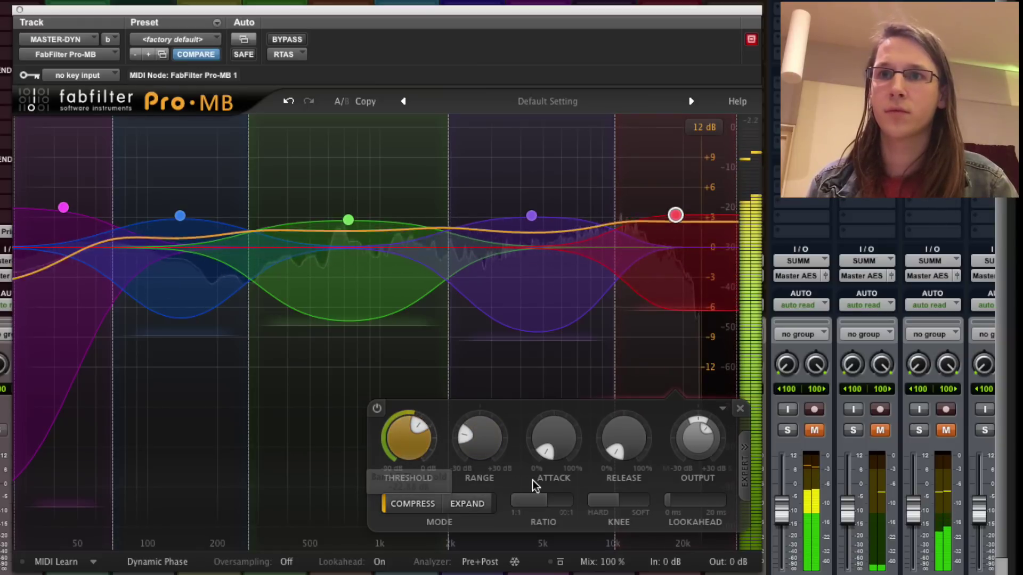
pyautogui.moveTo(546, 500); pyautogui.dragTo(929, 499)
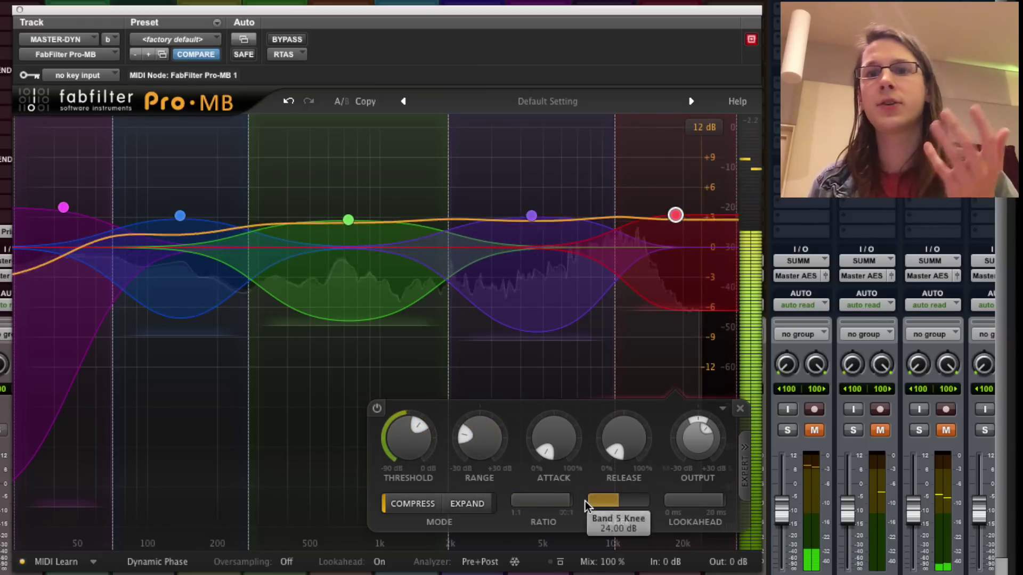
pyautogui.press('space')
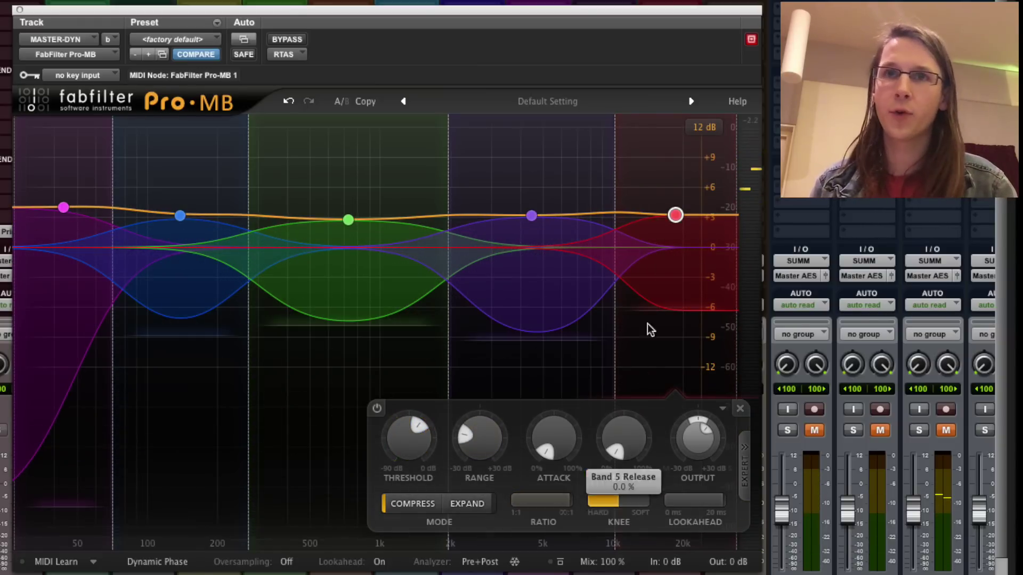
pyautogui.click(219, 253)
pyautogui.click(219, 253)
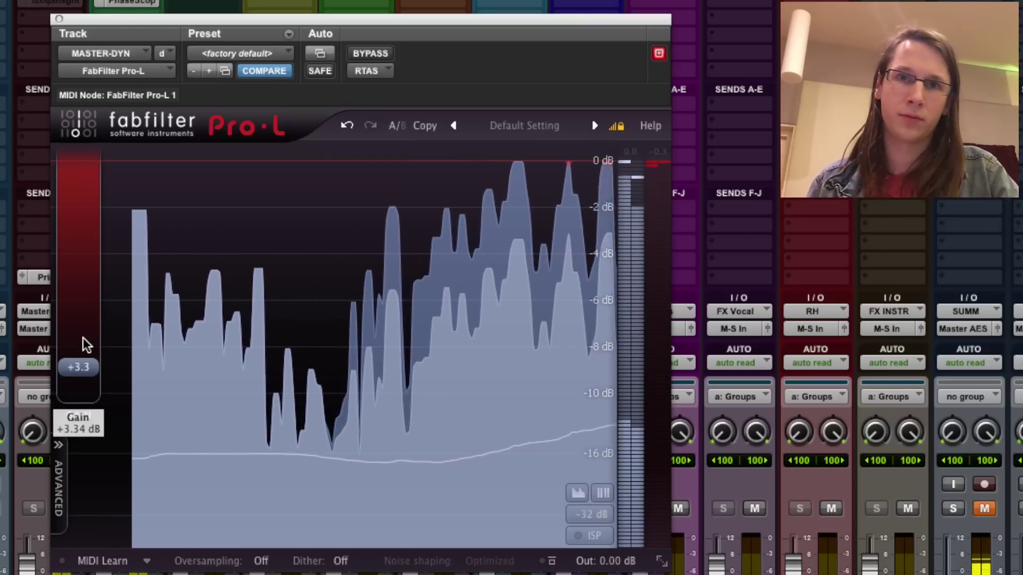
# Raise Pro-L gain to +9.1 dB, set its lookahead to 0 ms, and close the plug-in window.
pyautogui.moveTo(85, 345); pyautogui.dragTo(82, 293)
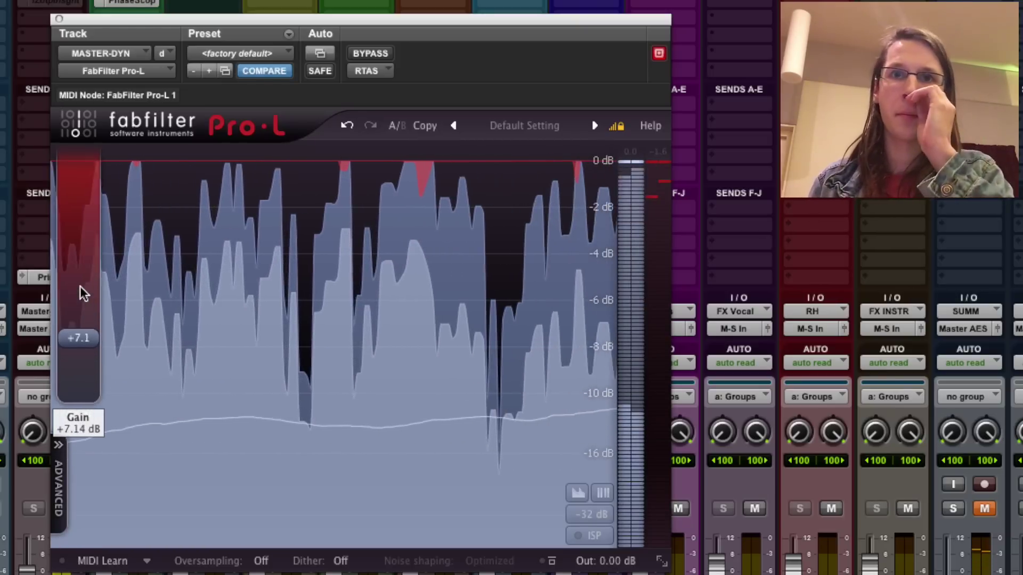
pyautogui.moveTo(85, 344); pyautogui.dragTo(81, 314)
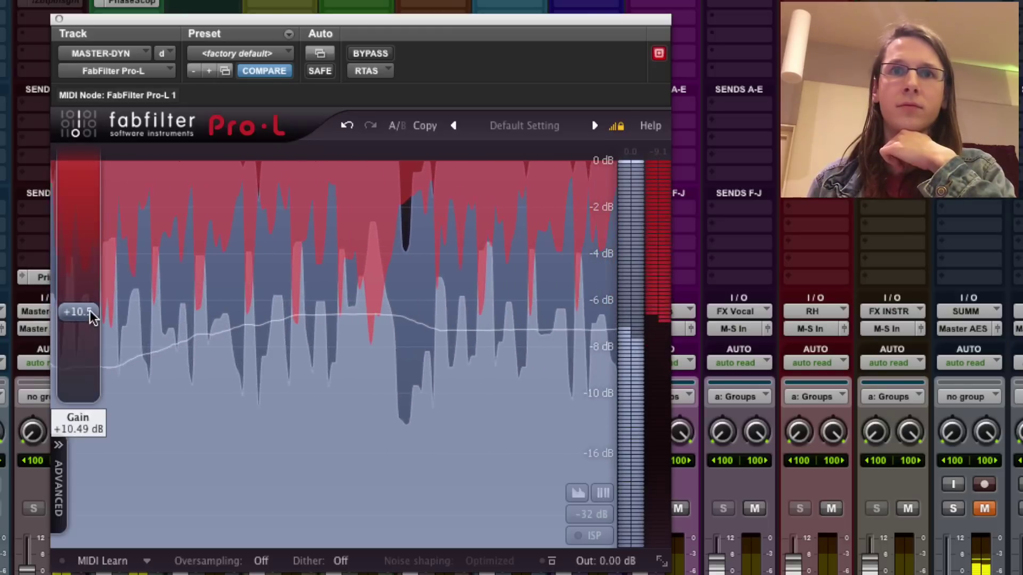
pyautogui.moveTo(89, 314); pyautogui.dragTo(89, 325)
pyautogui.click(60, 486)
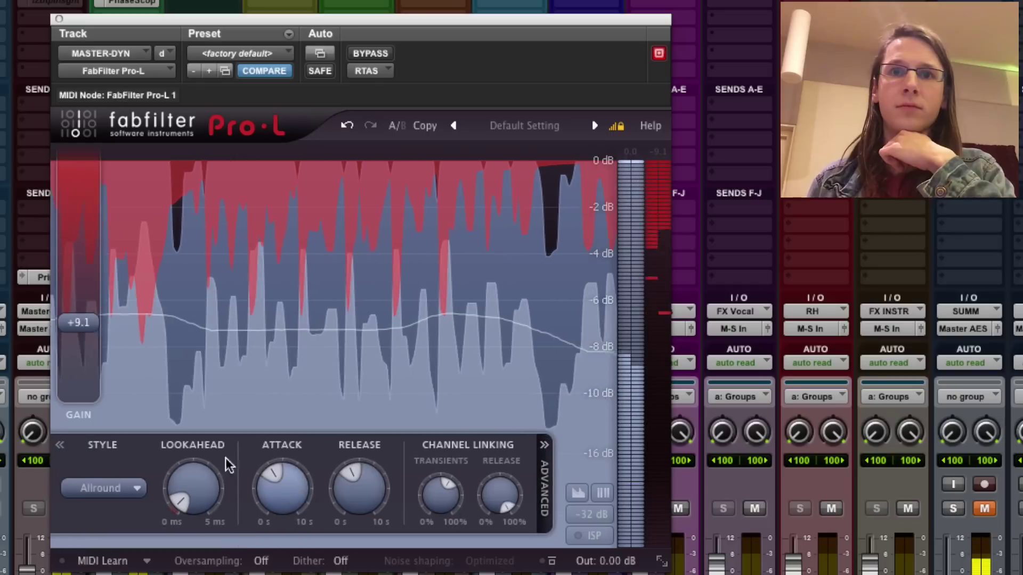
pyautogui.moveTo(202, 479); pyautogui.dragTo(183, 505)
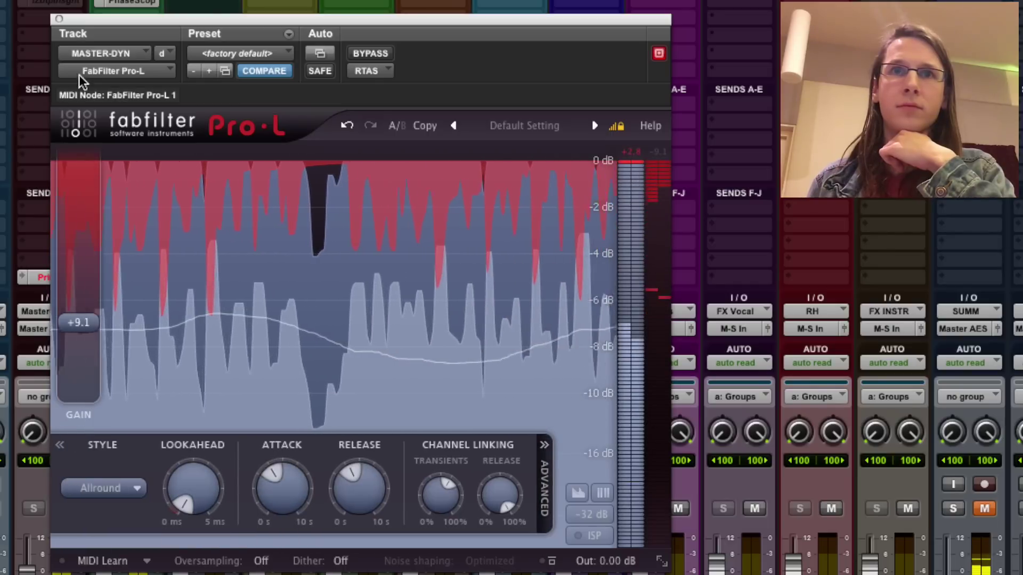
pyautogui.click(59, 19)
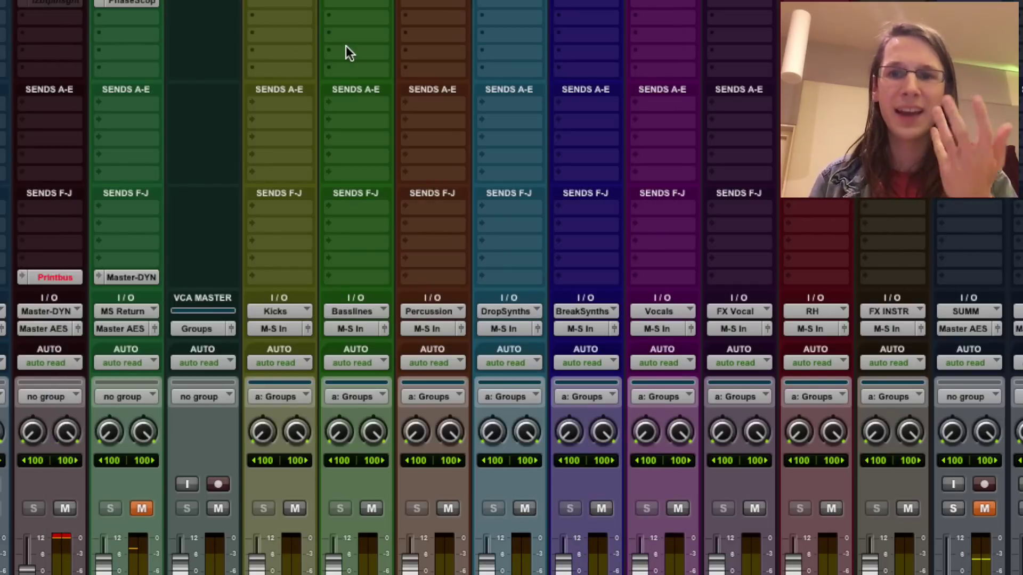
# Reopen Pro-L on MASTER-DYN and lower its gain to about +7.9 dB.
pyautogui.press('super+equal')
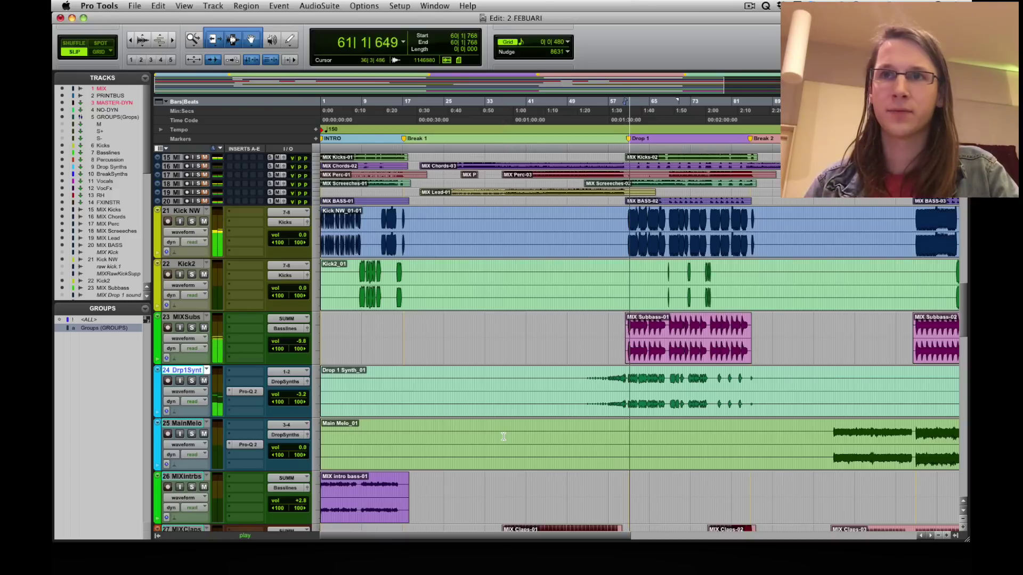
pyautogui.press('super+equal')
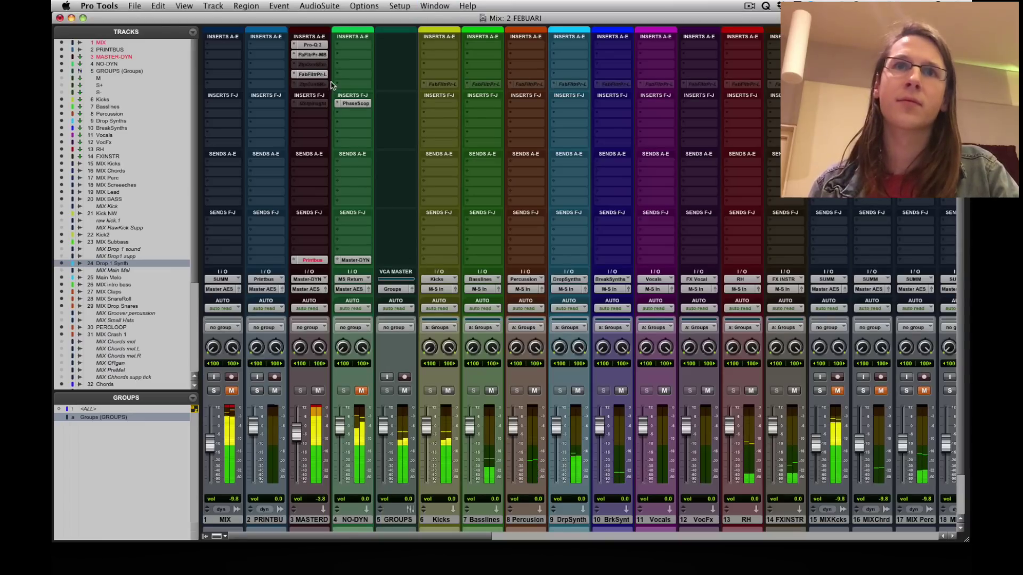
pyautogui.click(314, 75)
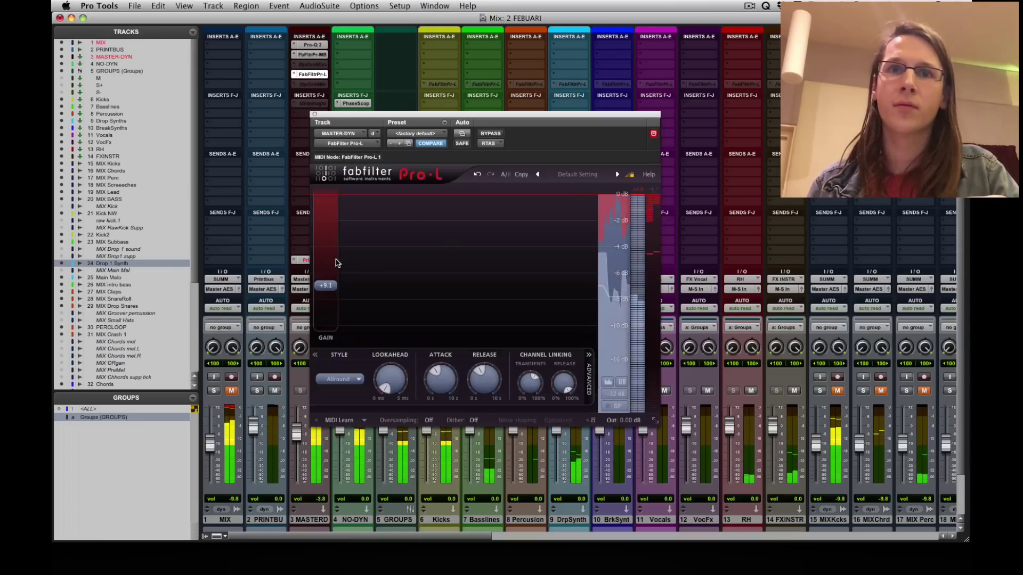
pyautogui.moveTo(325, 286); pyautogui.dragTo(327, 296)
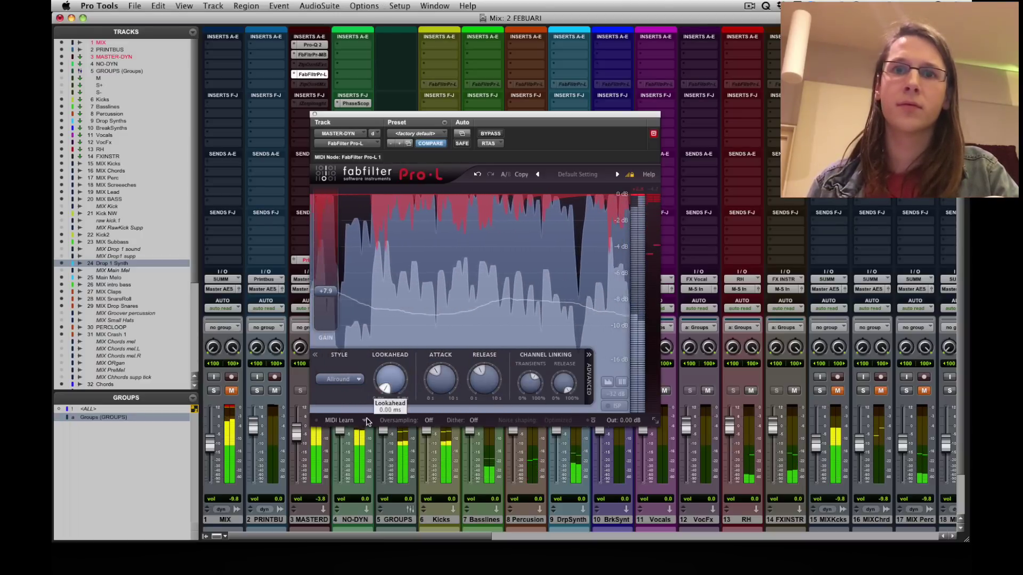
pyautogui.click(312, 55)
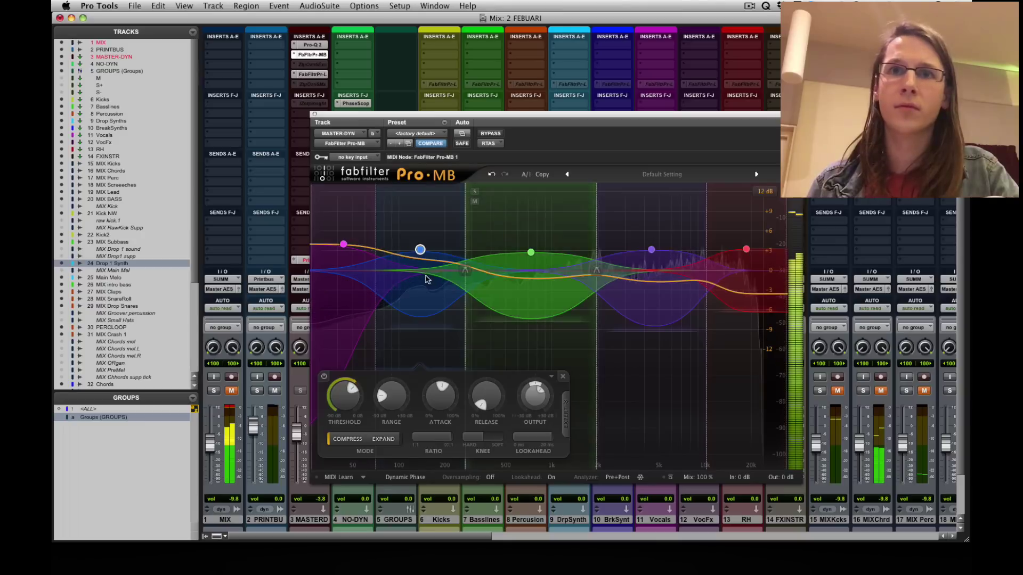
# Load the saved custom Insight preset and reposition the reopened Insight window higher up.
pyautogui.click(395, 451)
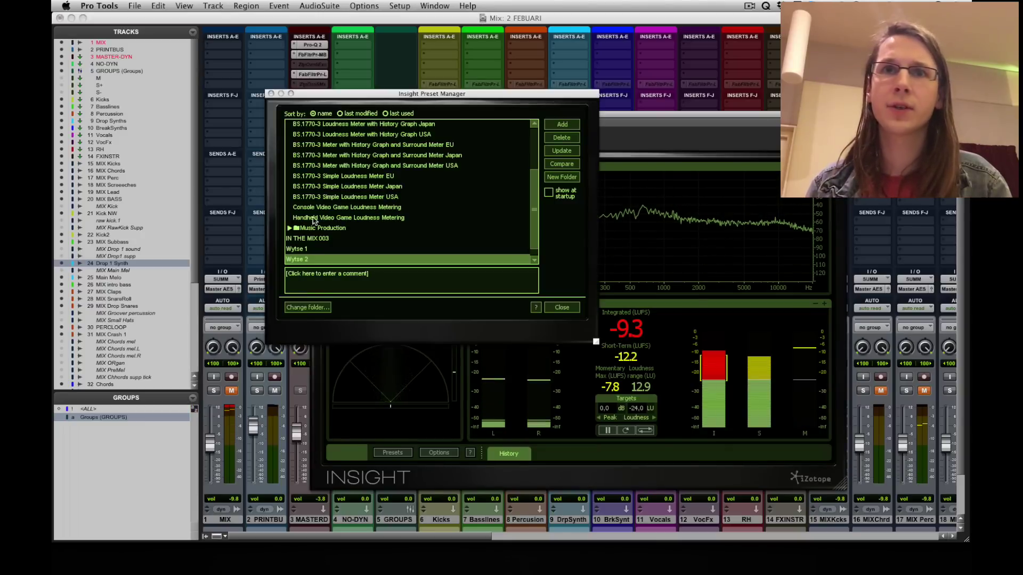
pyautogui.scroll(-1, 317, 210)
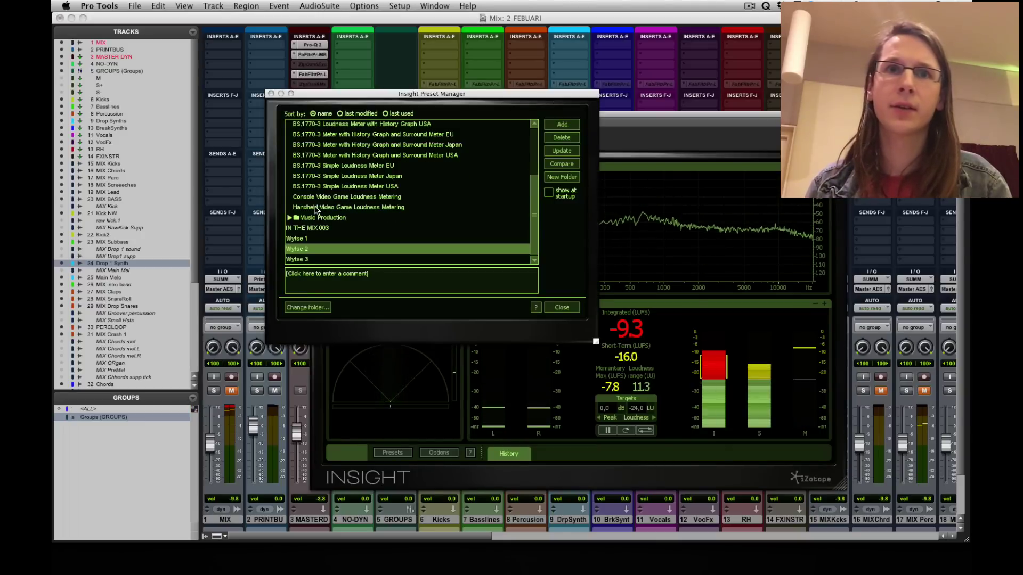
pyautogui.click(301, 260)
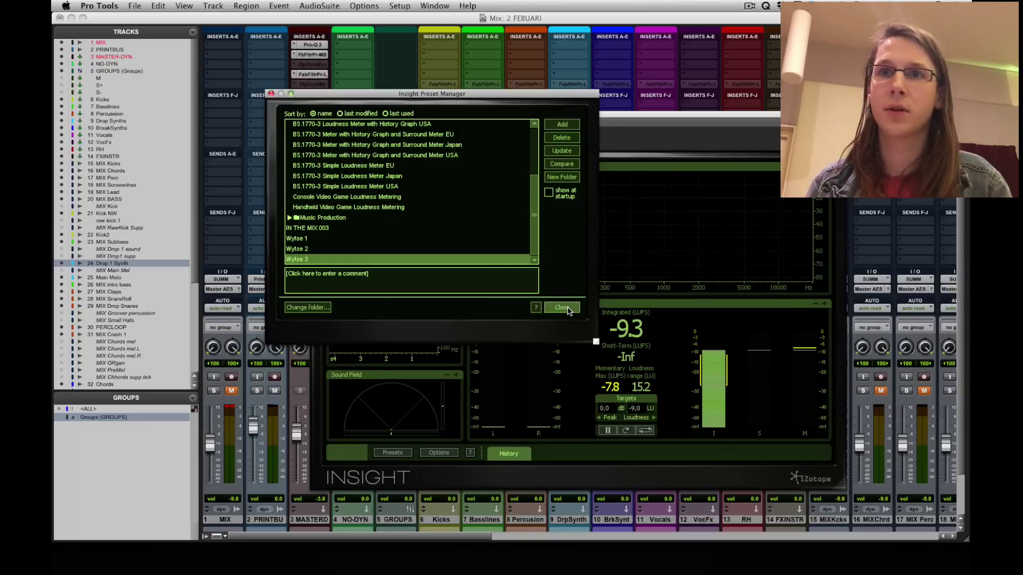
pyautogui.click(568, 310)
pyautogui.click(314, 114)
pyautogui.click(312, 104)
pyautogui.moveTo(698, 170); pyautogui.dragTo(701, 139)
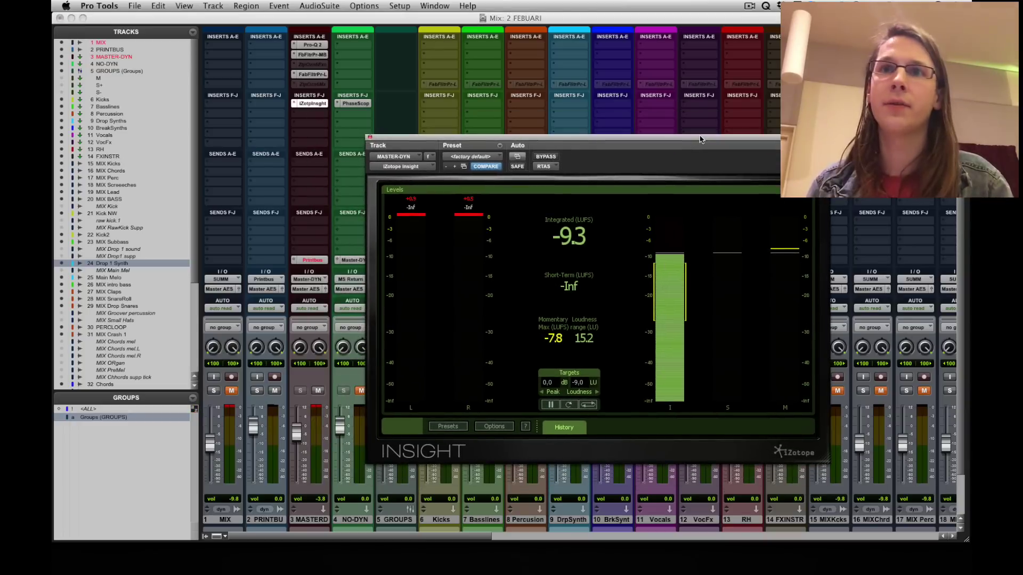
# Reset Insight's loudness readings and set the loudness target to -8 LU, briefly muting Basslines to compare.
pyautogui.press('space')
pyautogui.press('space')
pyautogui.click(571, 403)
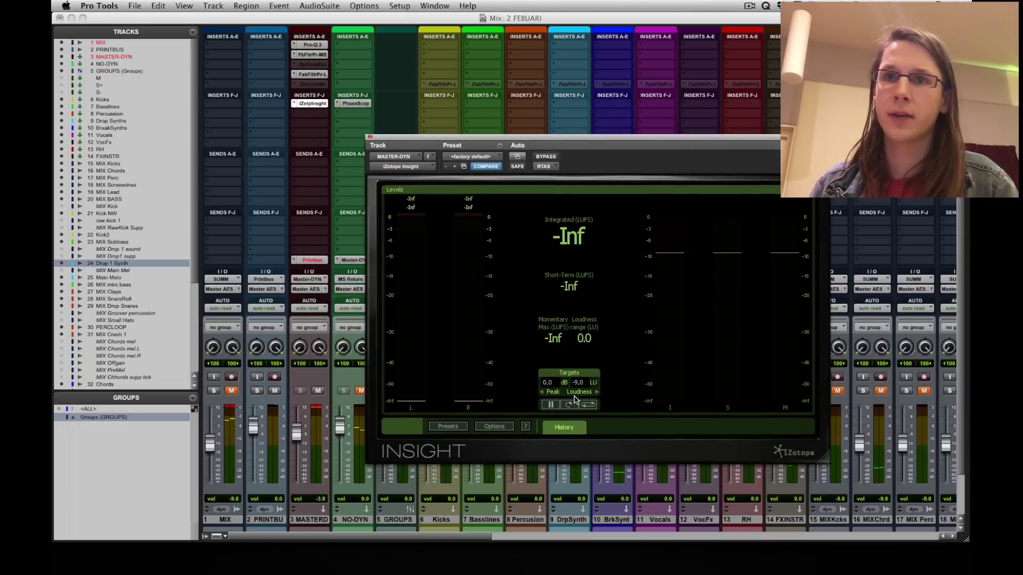
pyautogui.press('space')
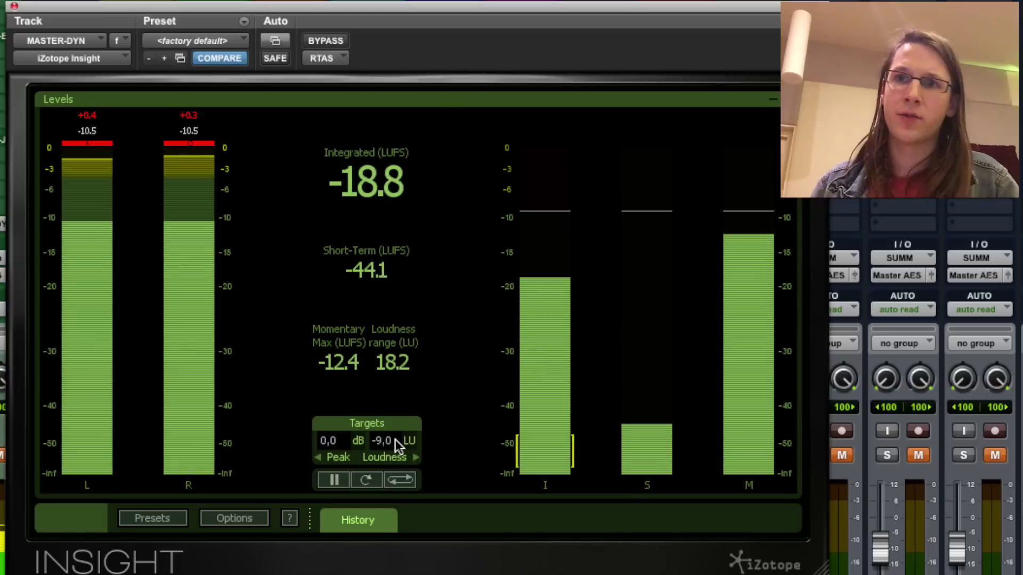
pyautogui.click(395, 439)
pyautogui.write('-9')
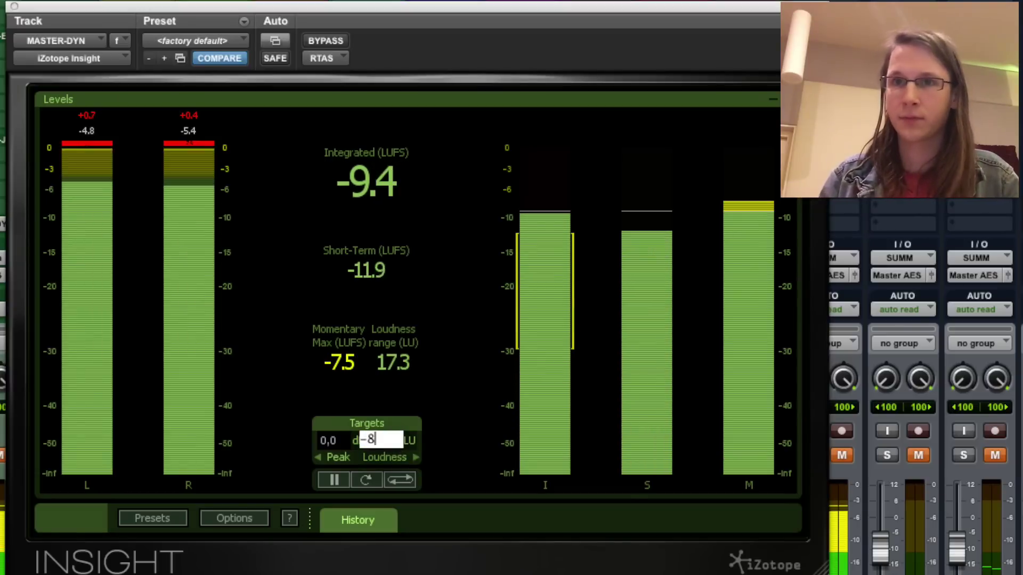
pyautogui.press('Return')
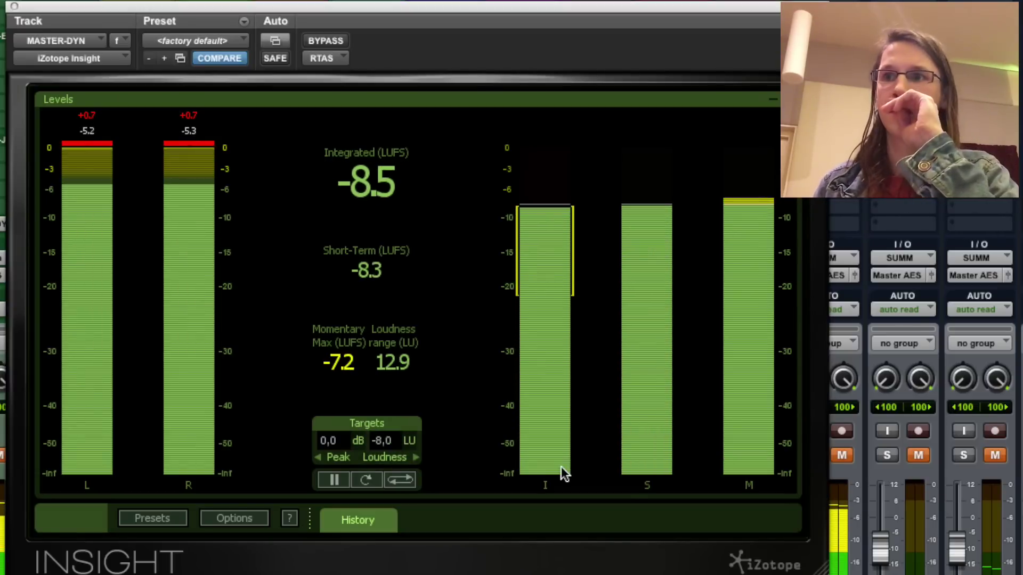
pyautogui.hscroll(10, 926, 388)
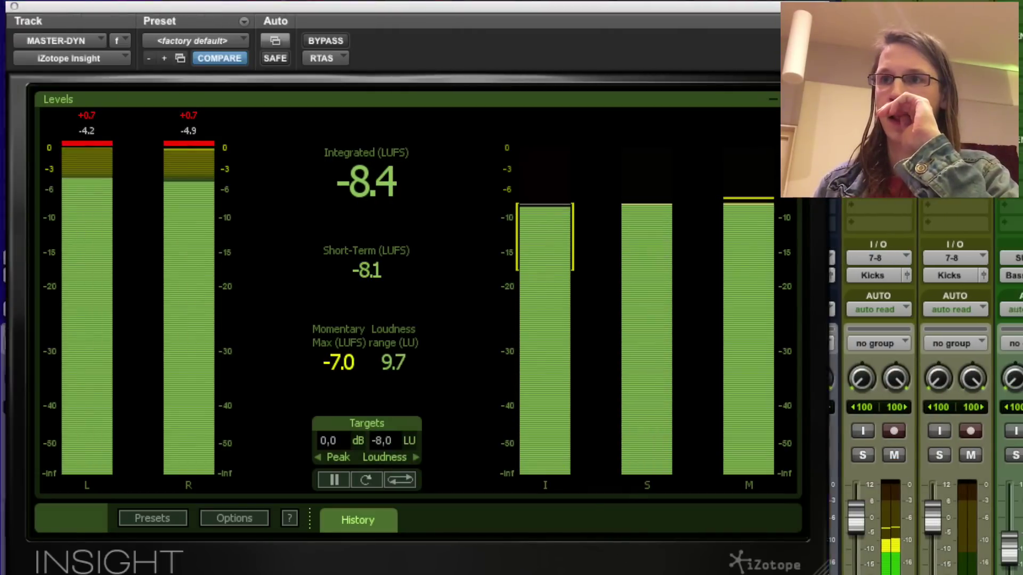
pyautogui.click(979, 456)
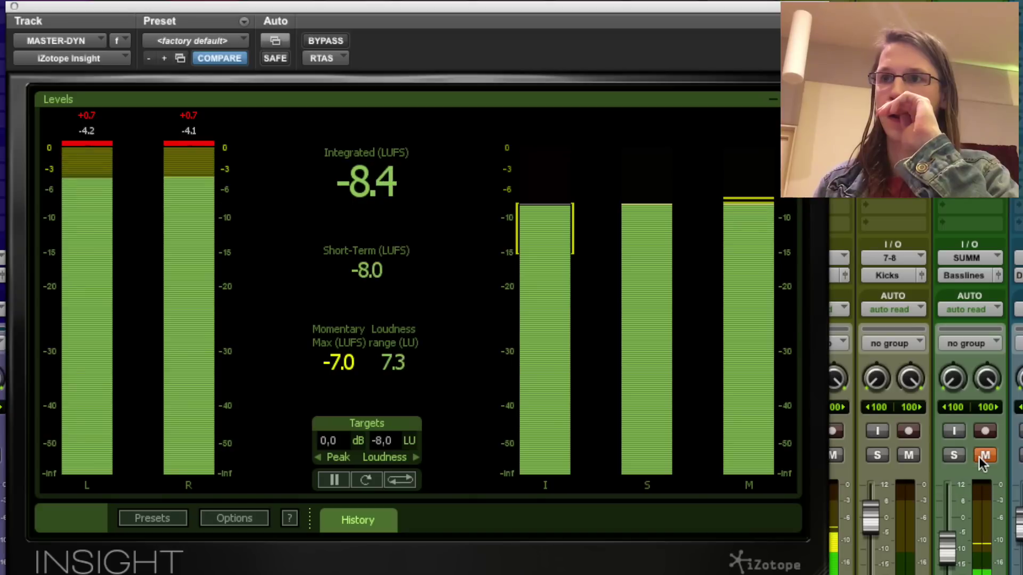
pyautogui.click(985, 456)
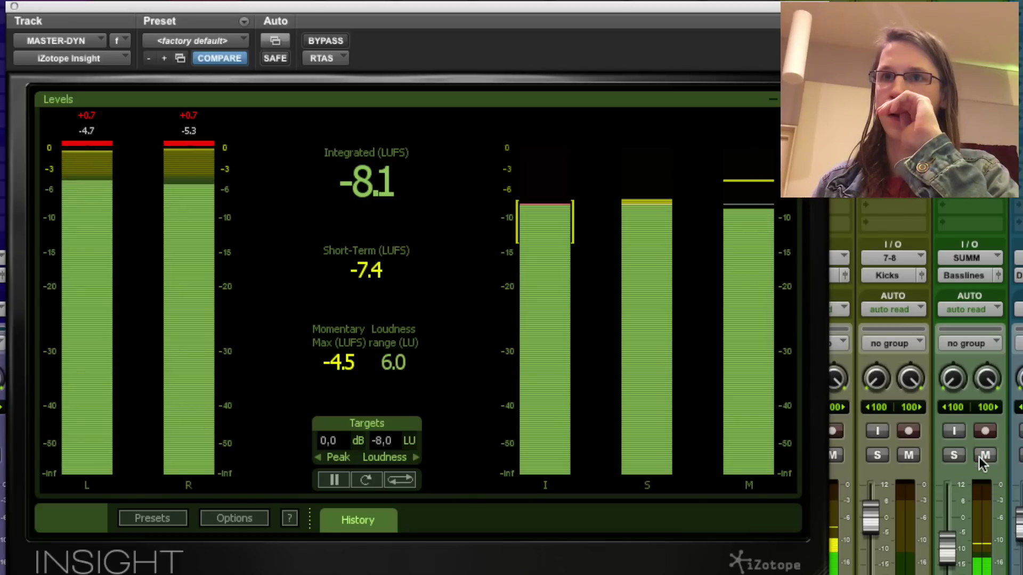
# Lower the Basslines level slightly, raise Pro-MB band 4 to about +5 dB and adjust its threshold.
pyautogui.moveTo(947, 518); pyautogui.dragTo(946, 523)
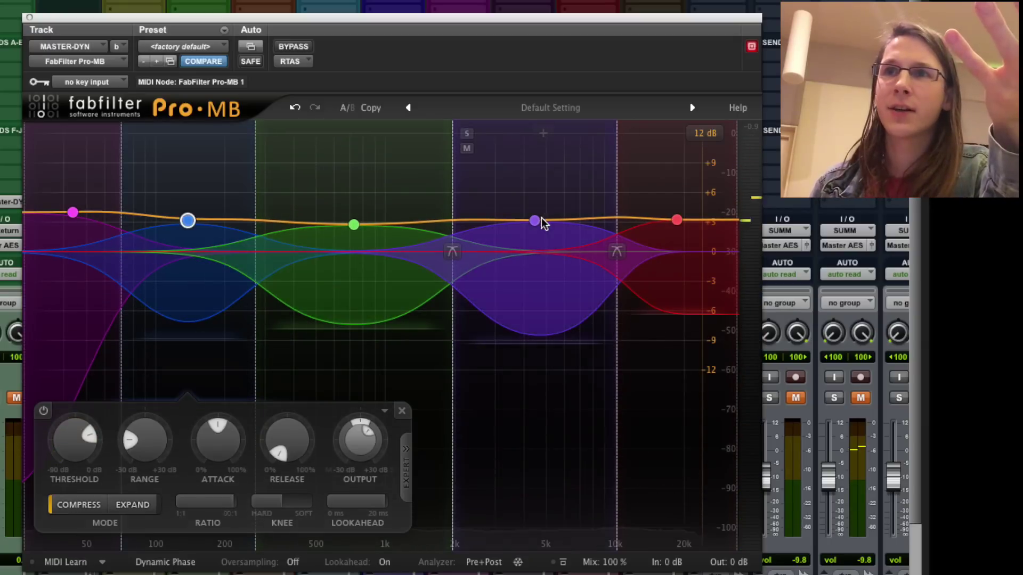
pyautogui.moveTo(535, 221); pyautogui.dragTo(538, 204)
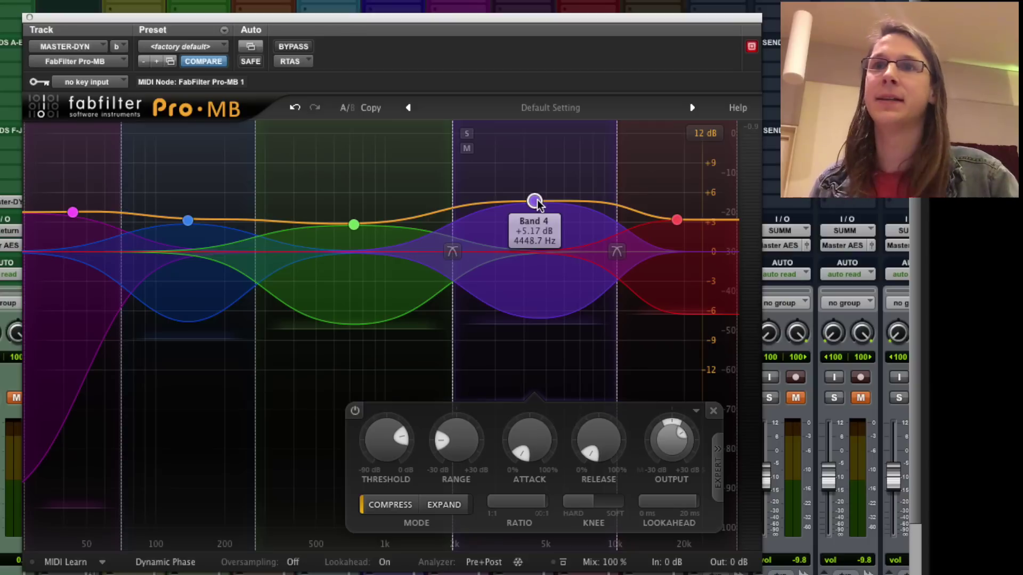
pyautogui.press('space')
pyautogui.moveTo(379, 450); pyautogui.dragTo(403, 460)
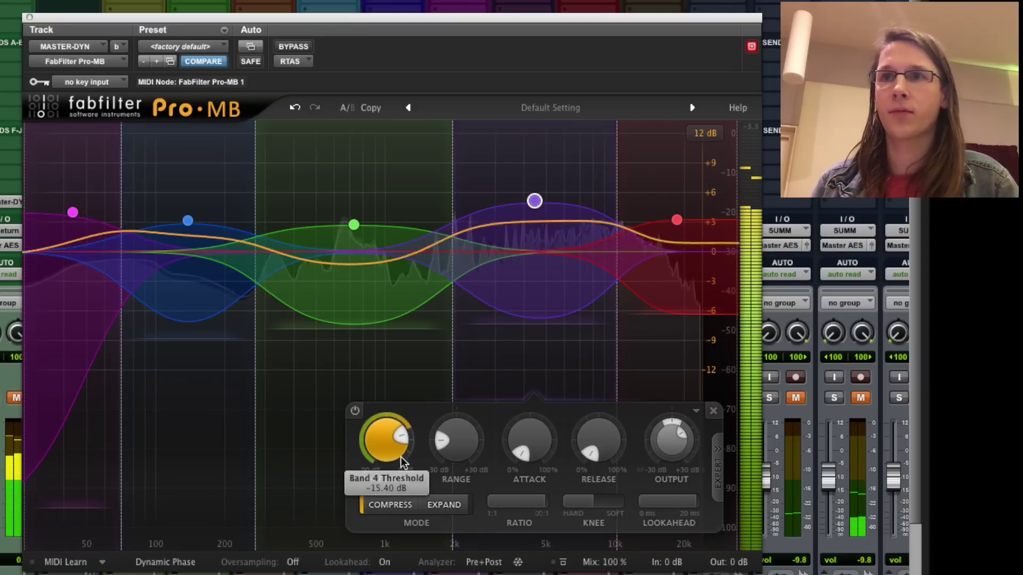
# Boost band 5, deepen its range to about -14 dB, lower its threshold and band 1's gain, then close Pro-MB.
pyautogui.moveTo(677, 220); pyautogui.dragTo(679, 209)
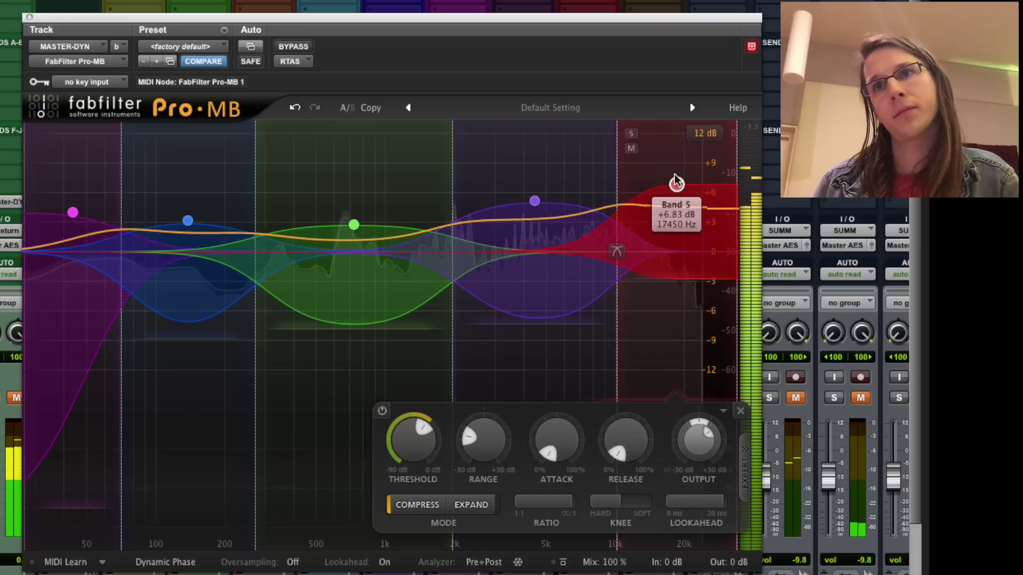
pyautogui.moveTo(674, 264); pyautogui.dragTo(674, 325)
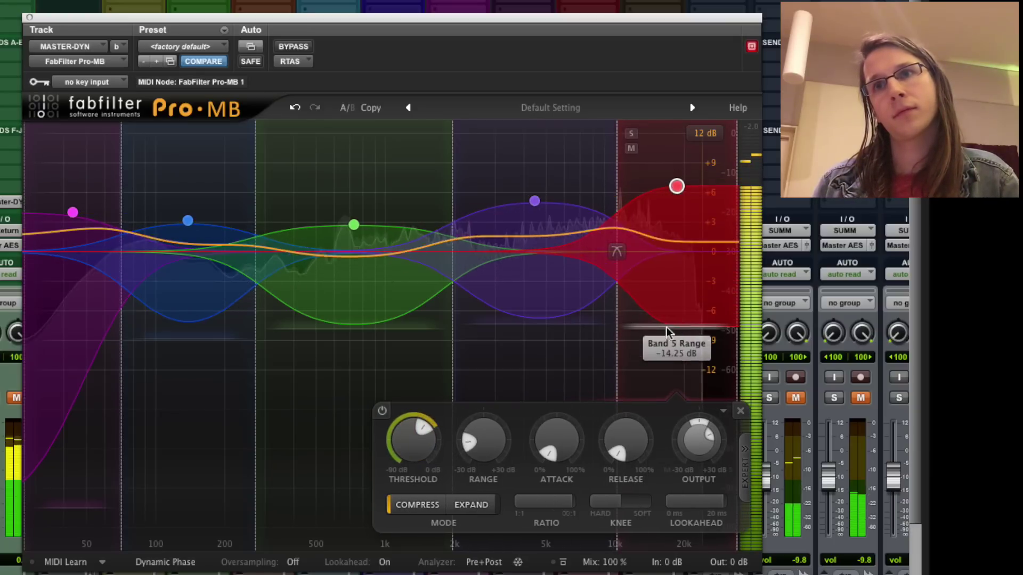
pyautogui.moveTo(401, 420); pyautogui.dragTo(401, 442)
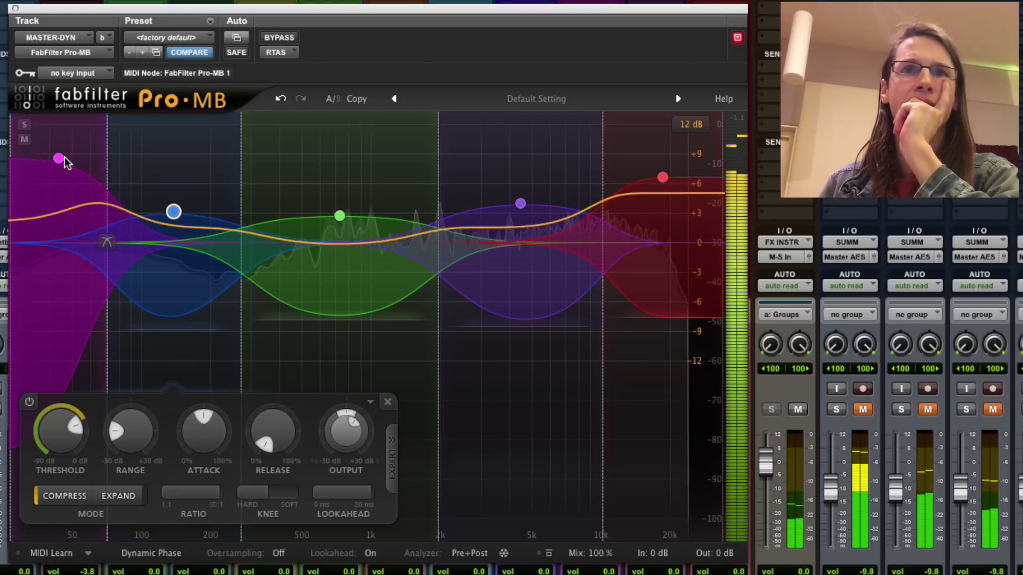
pyautogui.moveTo(58, 159); pyautogui.dragTo(59, 174)
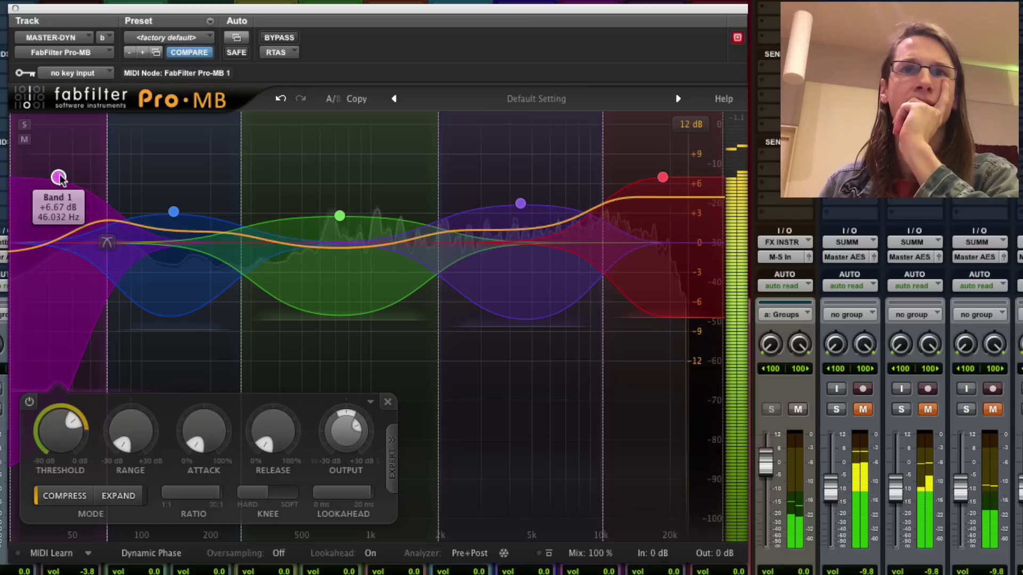
pyautogui.click(174, 210)
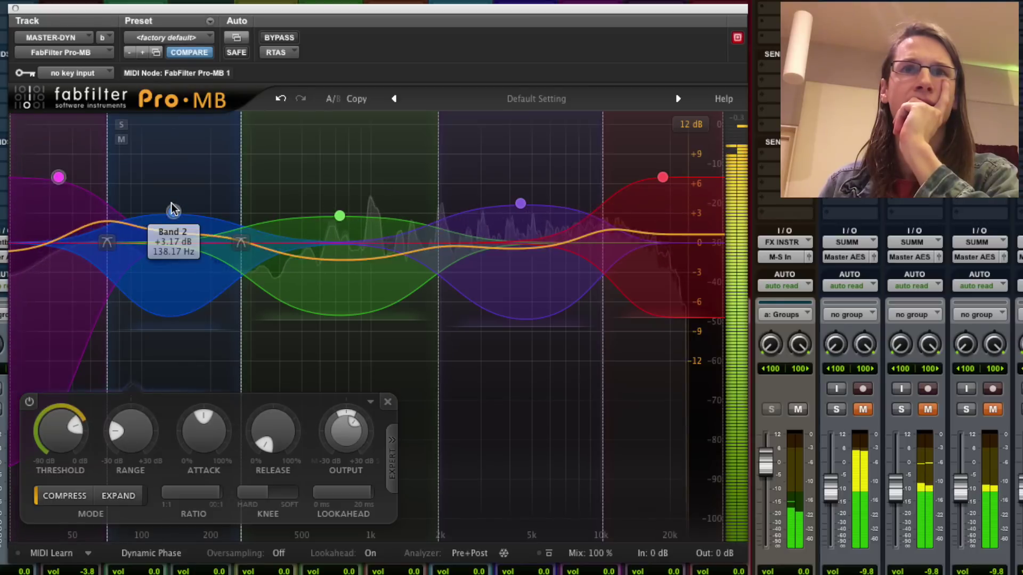
pyautogui.click(15, 8)
pyautogui.hscroll(12, 271, 127)
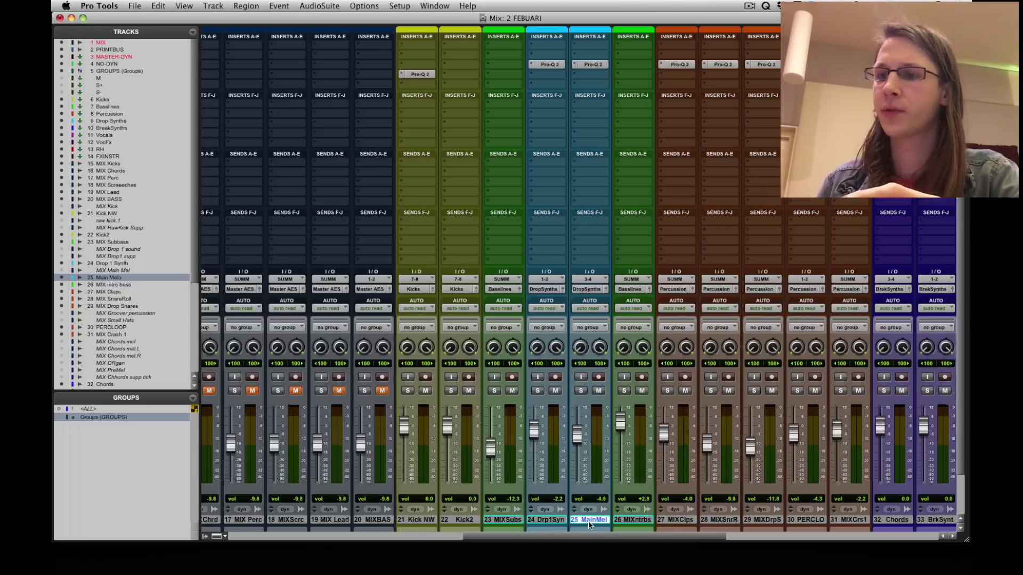
# Stop playback and insert Compressor/Limiter Dyn 3 from Dynamics into an empty MainMelo insert slot.
pyautogui.press('super+equal')
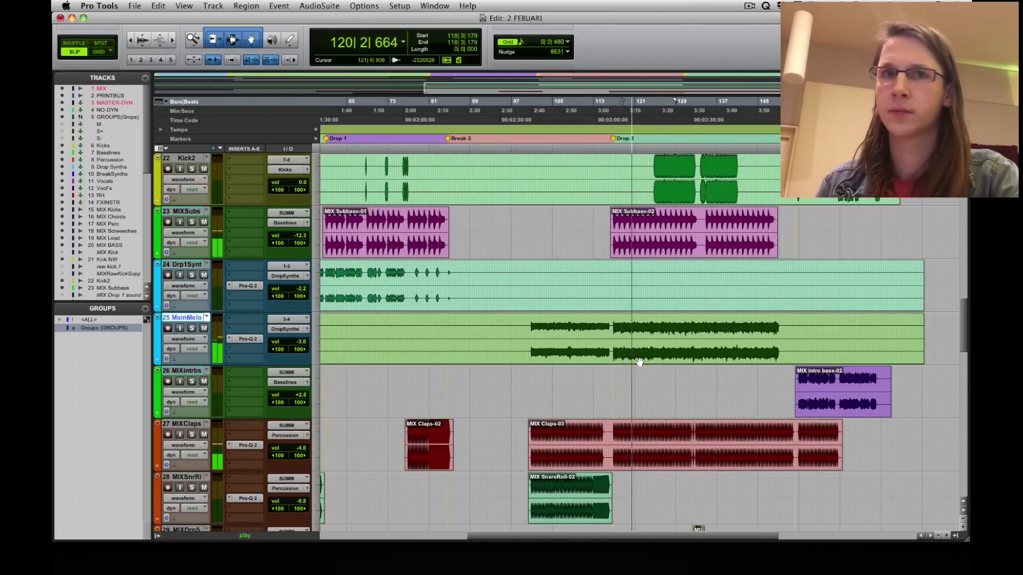
pyautogui.press('space')
pyautogui.scroll(2, 267, 324)
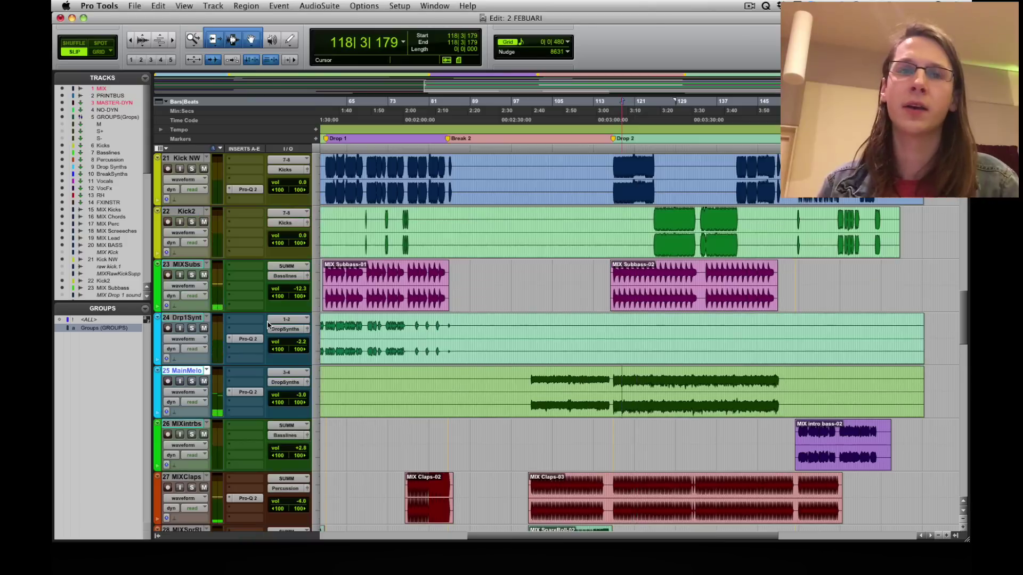
pyautogui.click(247, 384)
pyautogui.moveTo(307, 420)
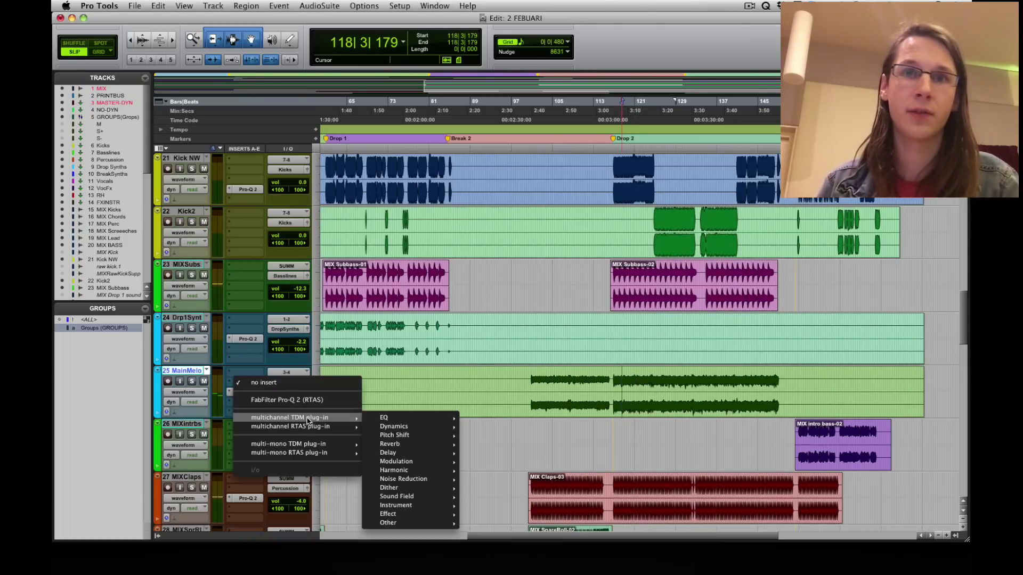
pyautogui.moveTo(431, 429)
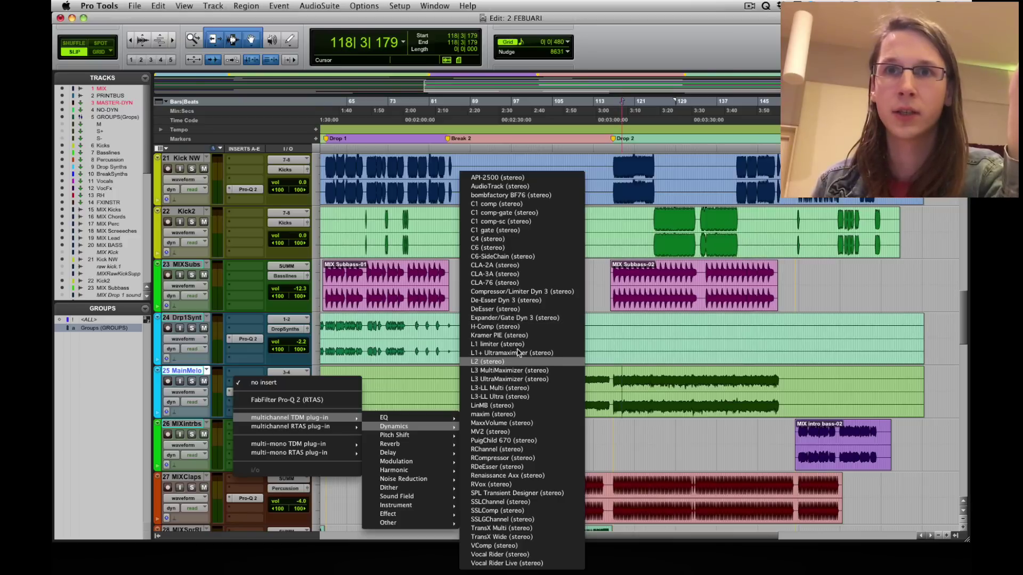
pyautogui.click(515, 292)
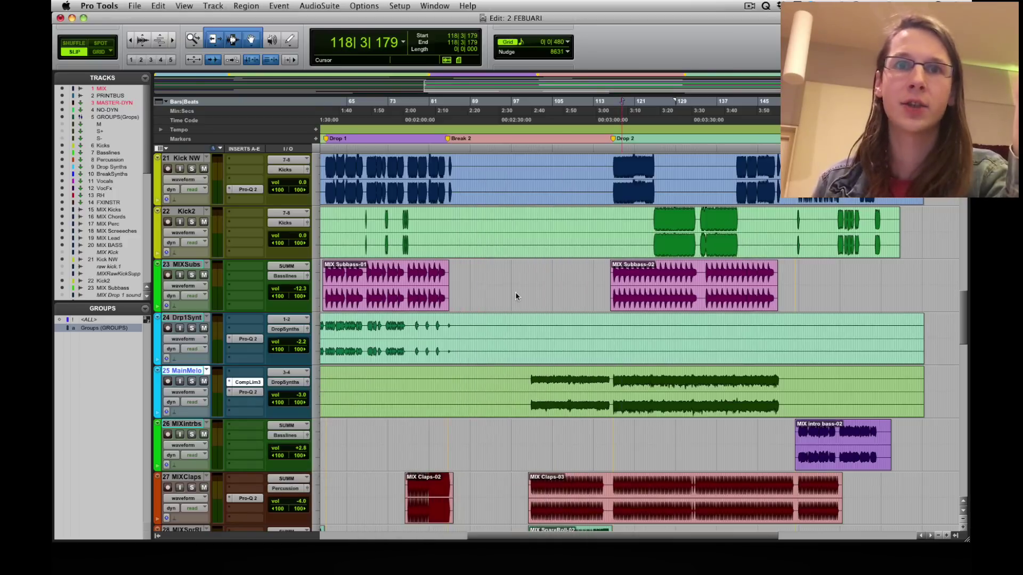
# Enable the Dyn 3 sidechain key input, unsolo MainMelo, and set the threshold to -33.9 dB.
pyautogui.scroll(2, 279, 414)
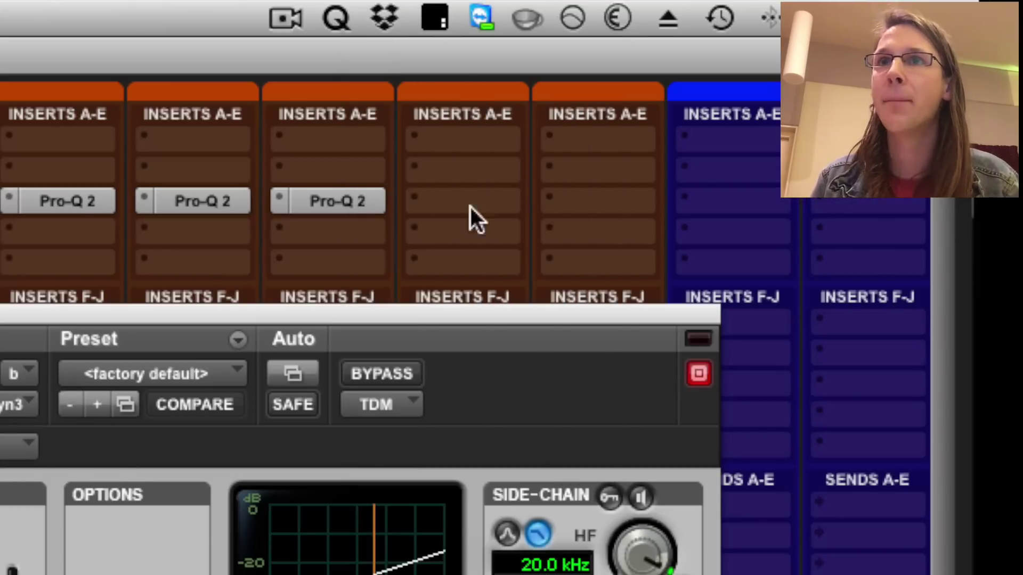
pyautogui.click(610, 497)
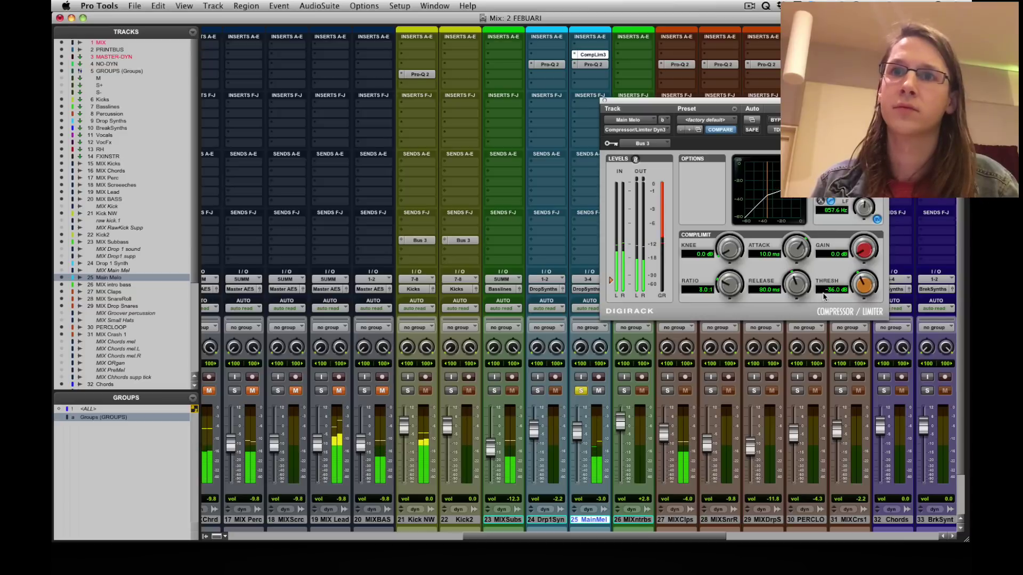
pyautogui.click(581, 391)
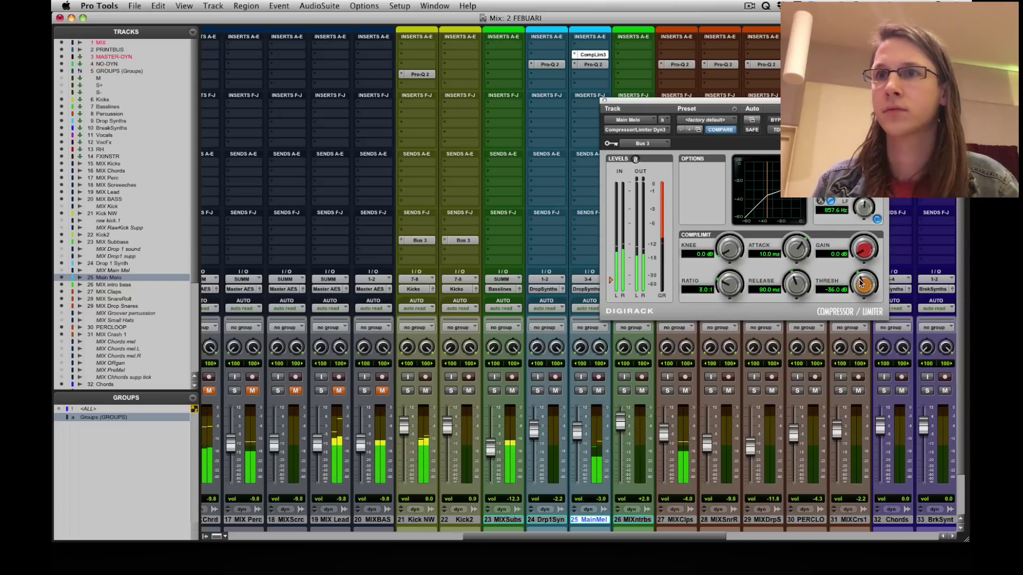
pyautogui.moveTo(861, 283); pyautogui.dragTo(862, 281)
# Bypass and re-enable the master Pro-L limiter to compare the sound.
pyautogui.hscroll(-12, 399, 471)
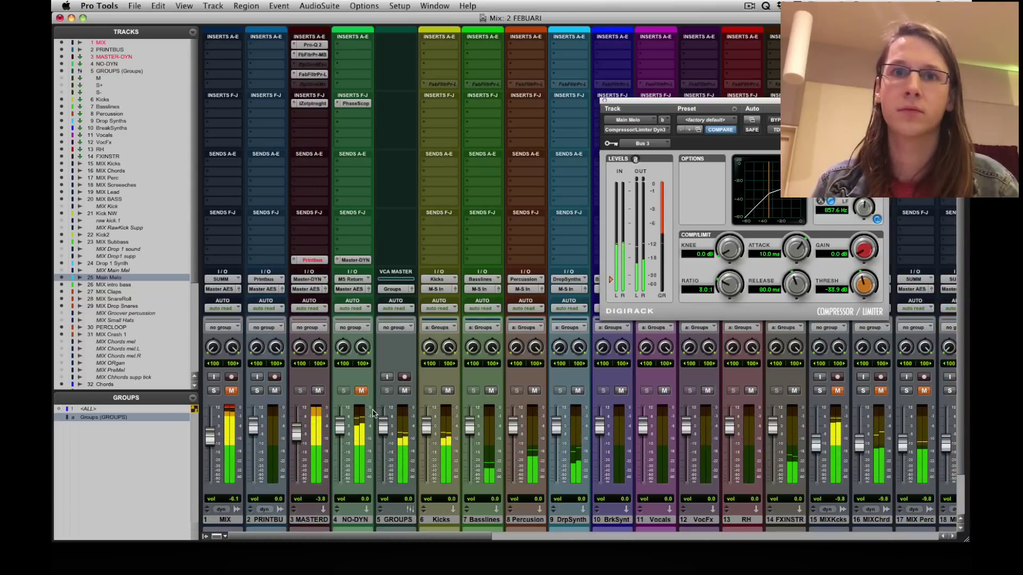
pyautogui.keyDown('super'); pyautogui.click(322, 75); pyautogui.keyUp('super')
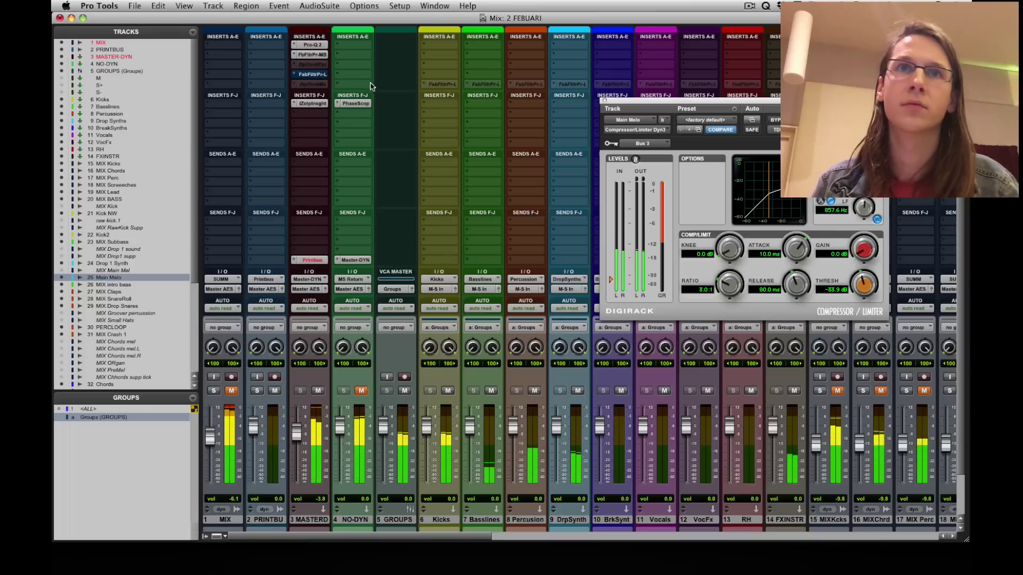
pyautogui.keyDown('super'); pyautogui.click(316, 76); pyautogui.keyUp('super')
pyautogui.hscroll(10, 349, 410)
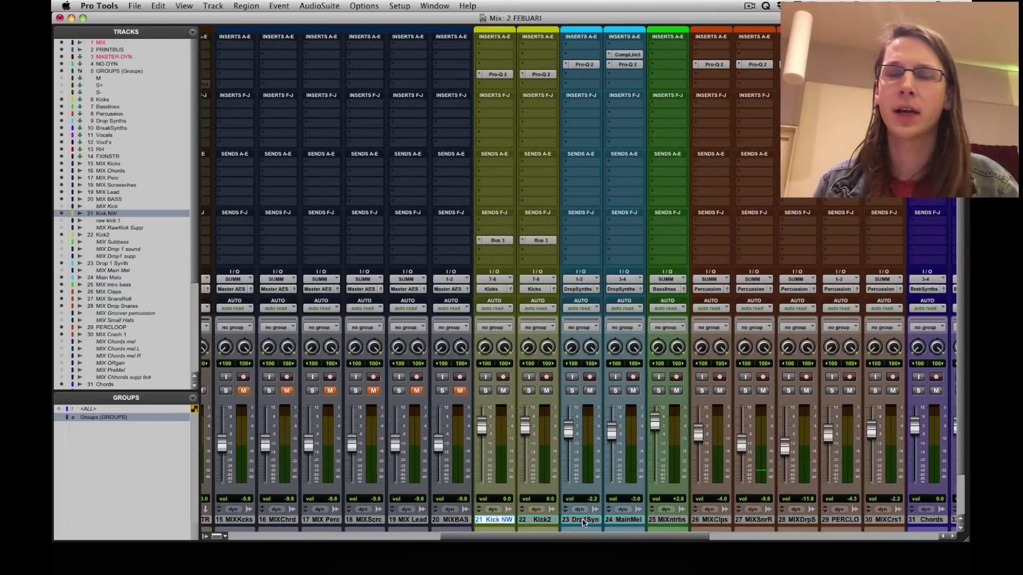
# Select the time range from Kick NW to MainMelo and increase Pro-L's lookahead during playback.
pyautogui.press('super+equal')
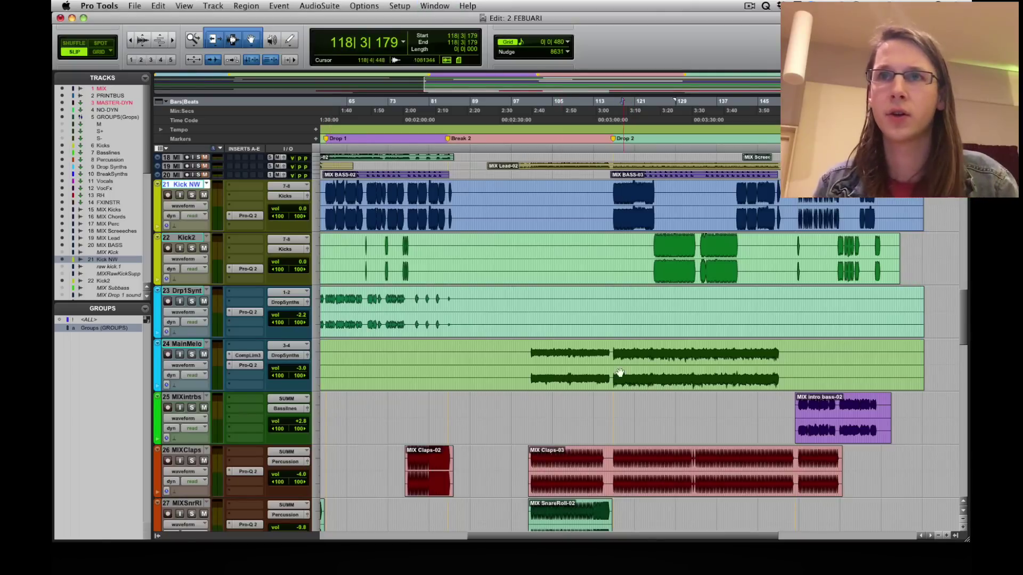
pyautogui.moveTo(613, 195); pyautogui.dragTo(781, 372)
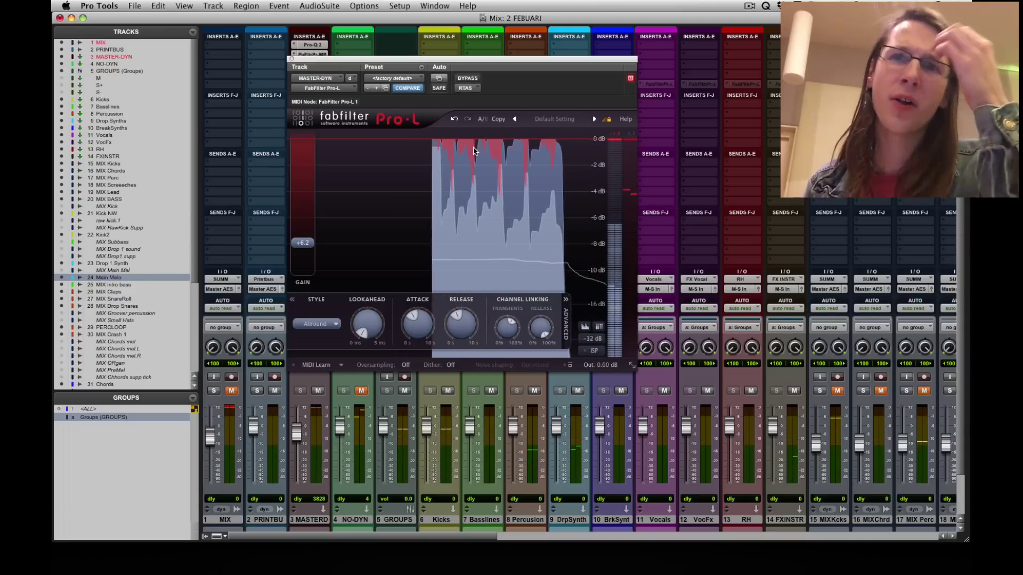
pyautogui.moveTo(365, 333); pyautogui.dragTo(360, 290)
pyautogui.press('space')
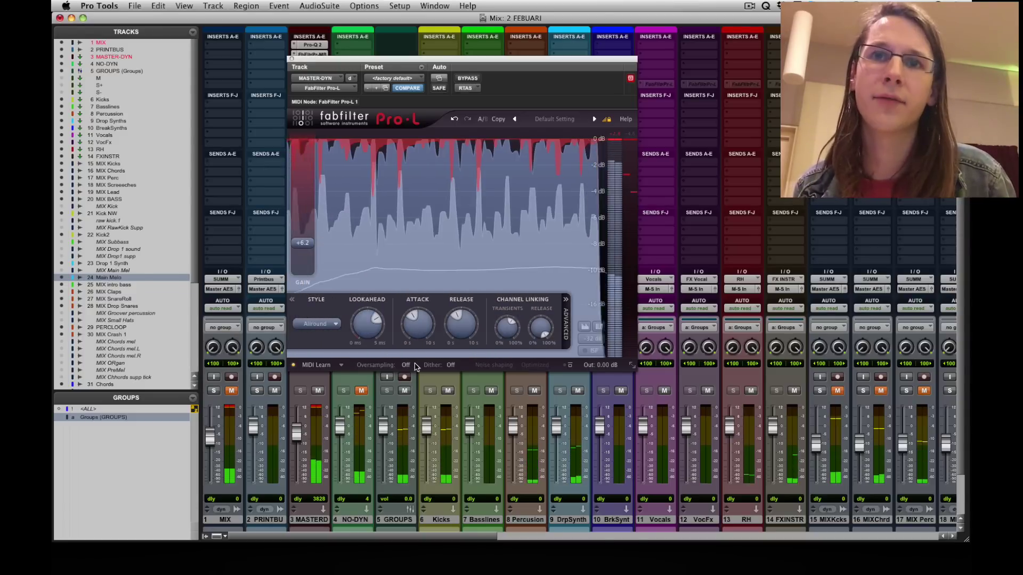
# Set Pro-L oversampling to 4x and lookahead to 3.06 ms, close it, reopen Pro-MB, and stop playback.
pyautogui.click(407, 366)
pyautogui.click(410, 399)
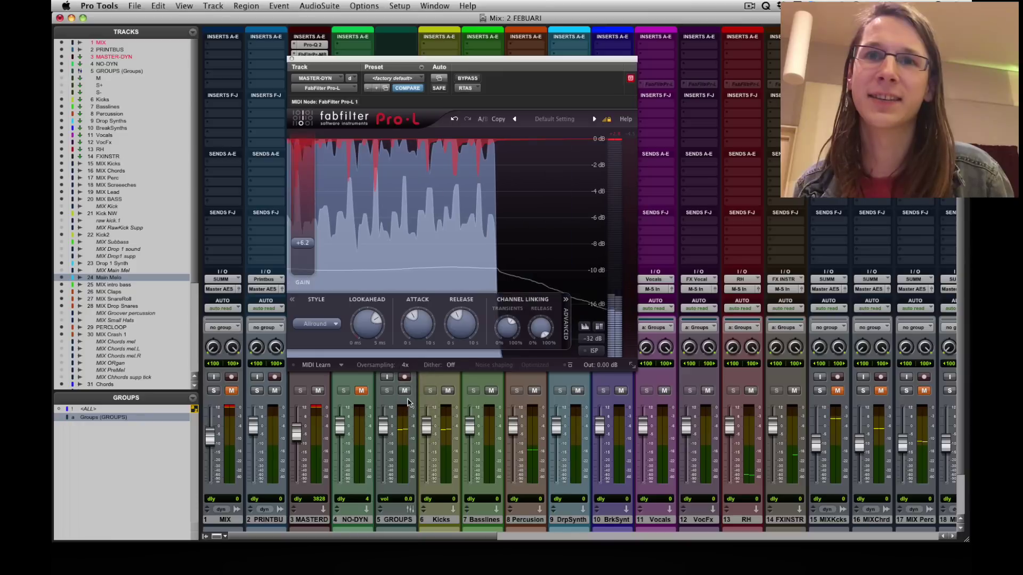
pyautogui.moveTo(372, 320); pyautogui.dragTo(443, 339)
pyautogui.hscroll(10, 769, 392)
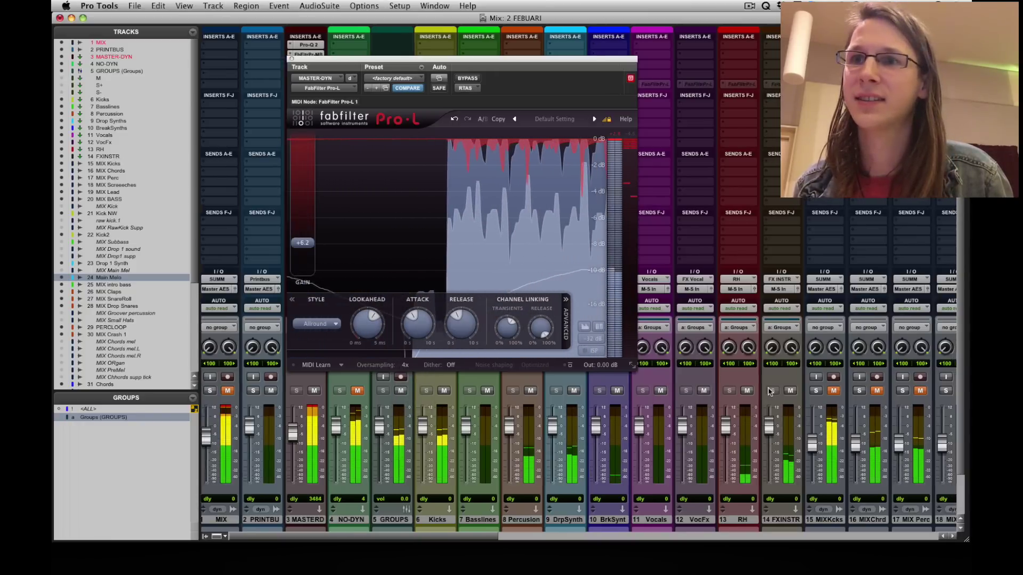
pyautogui.hscroll(-10, 768, 392)
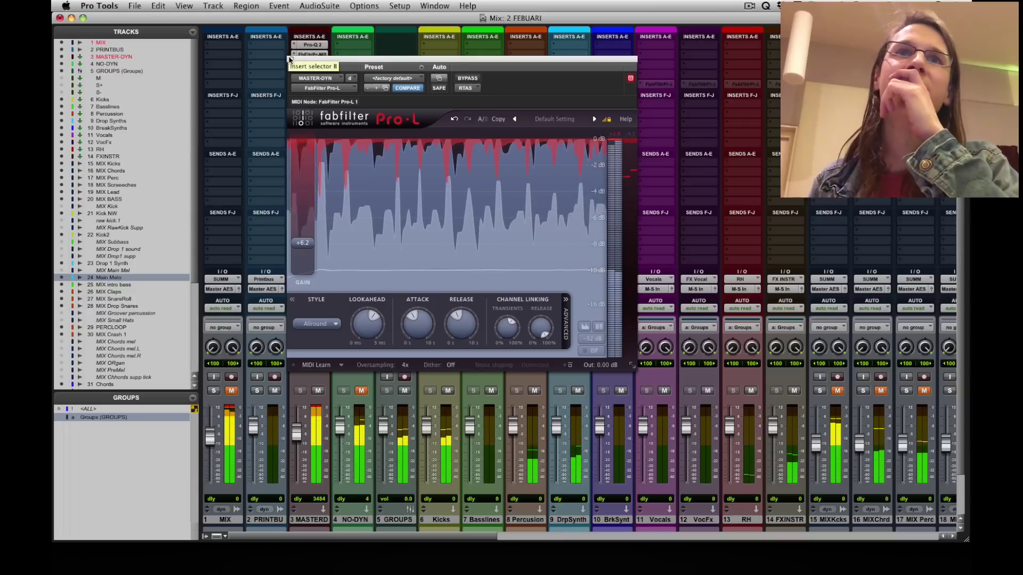
pyautogui.click(293, 59)
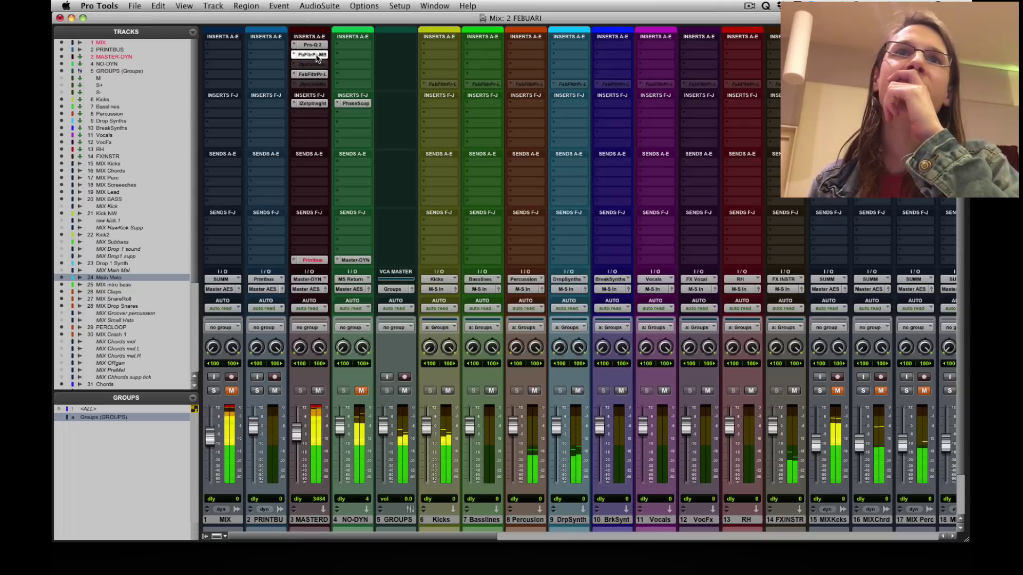
pyautogui.click(316, 55)
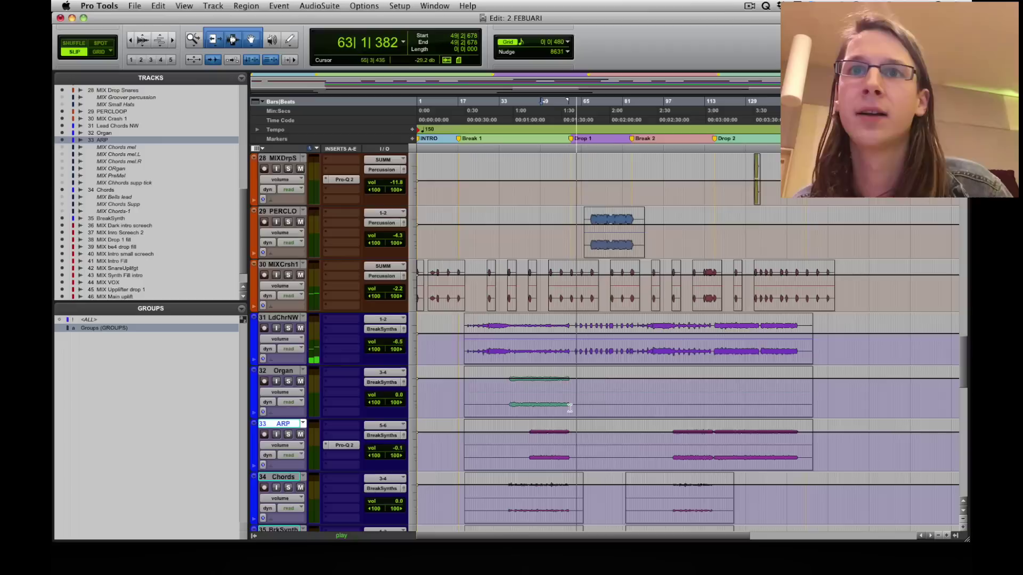
pyautogui.press('space')
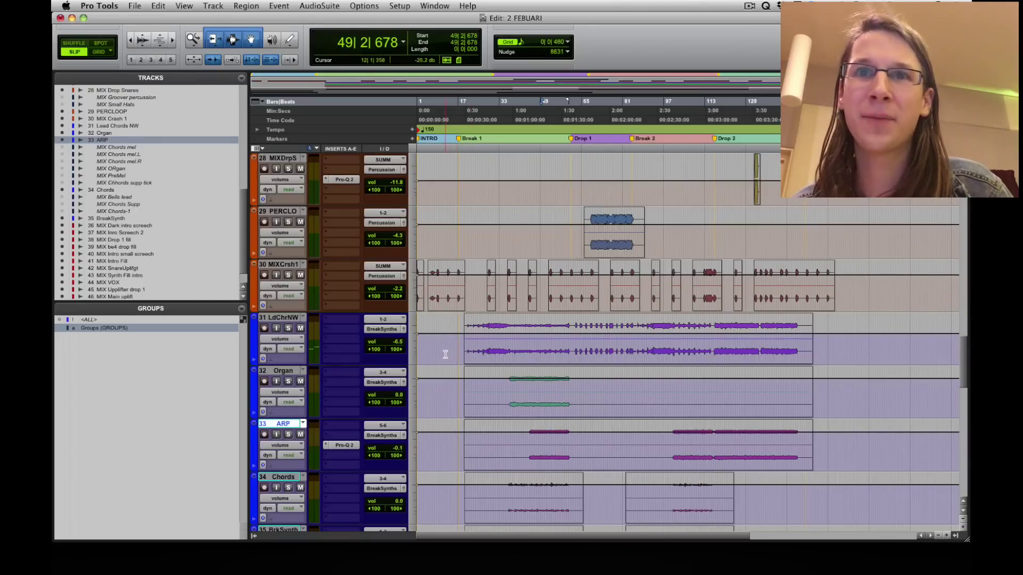
# Select track 32 Organ and lower its volume from 0.0 to -2.0 dB.
pyautogui.click(454, 342)
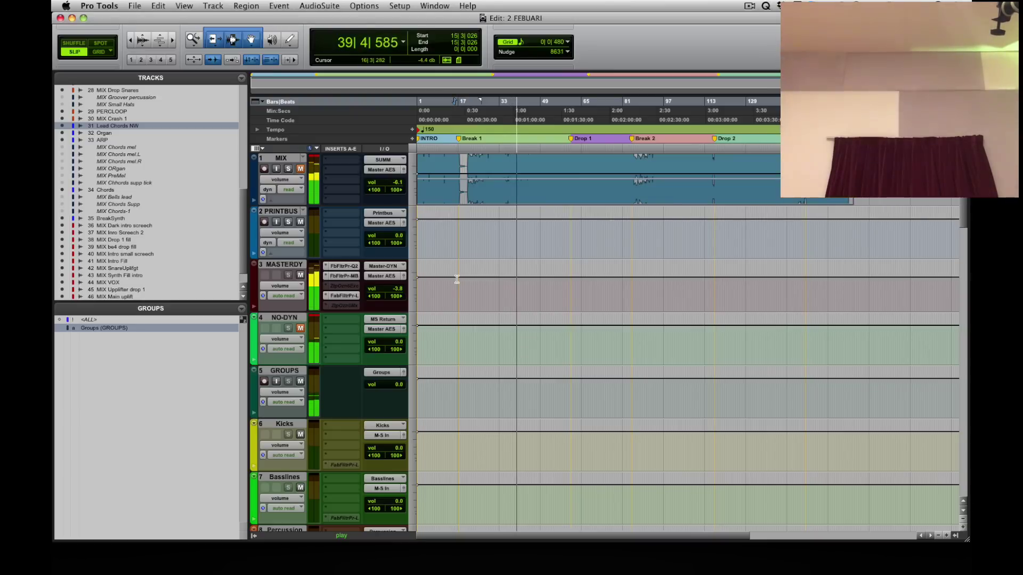
pyautogui.scroll(-20, 457, 279)
pyautogui.scroll(-6, 457, 279)
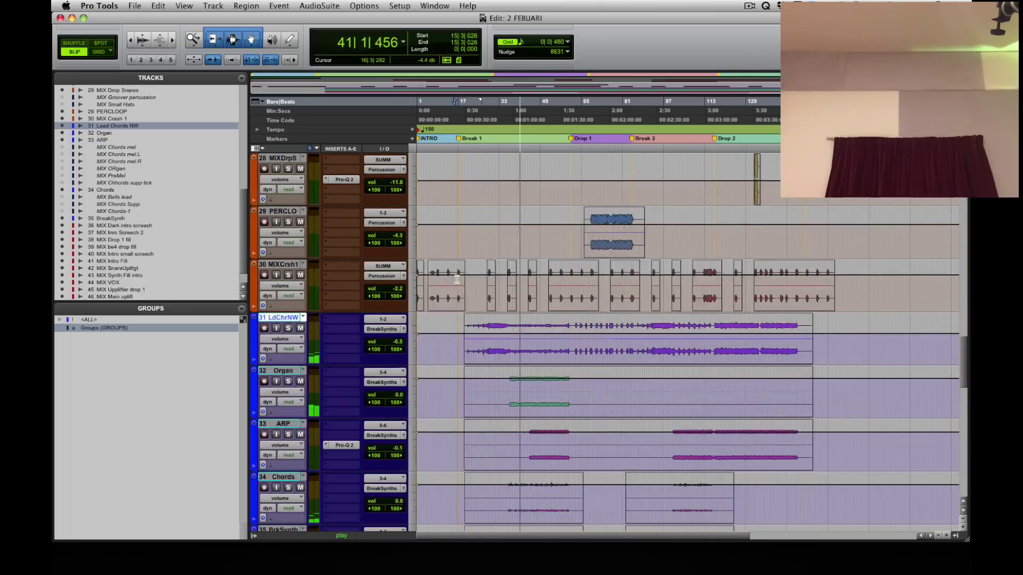
pyautogui.click(275, 265)
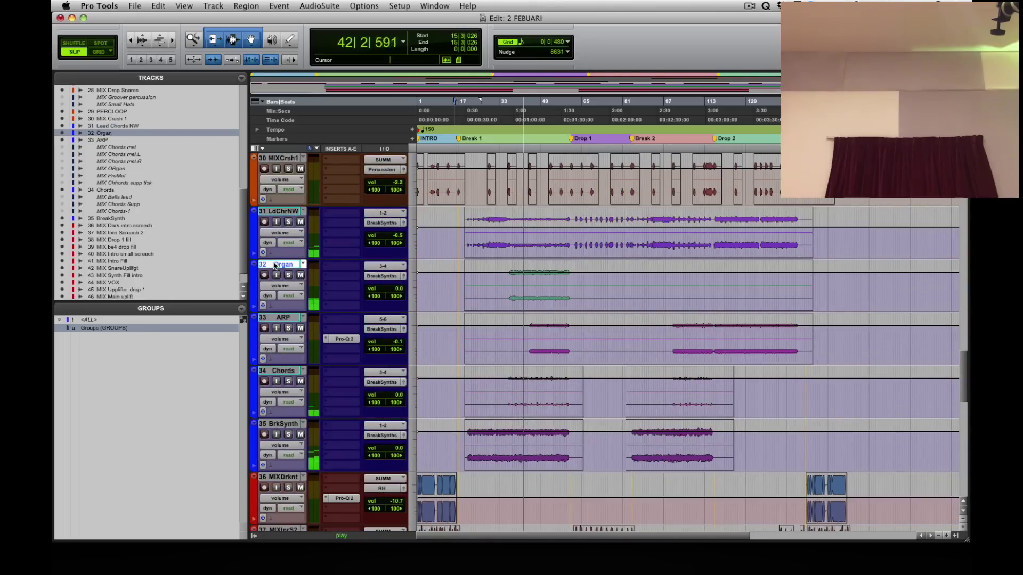